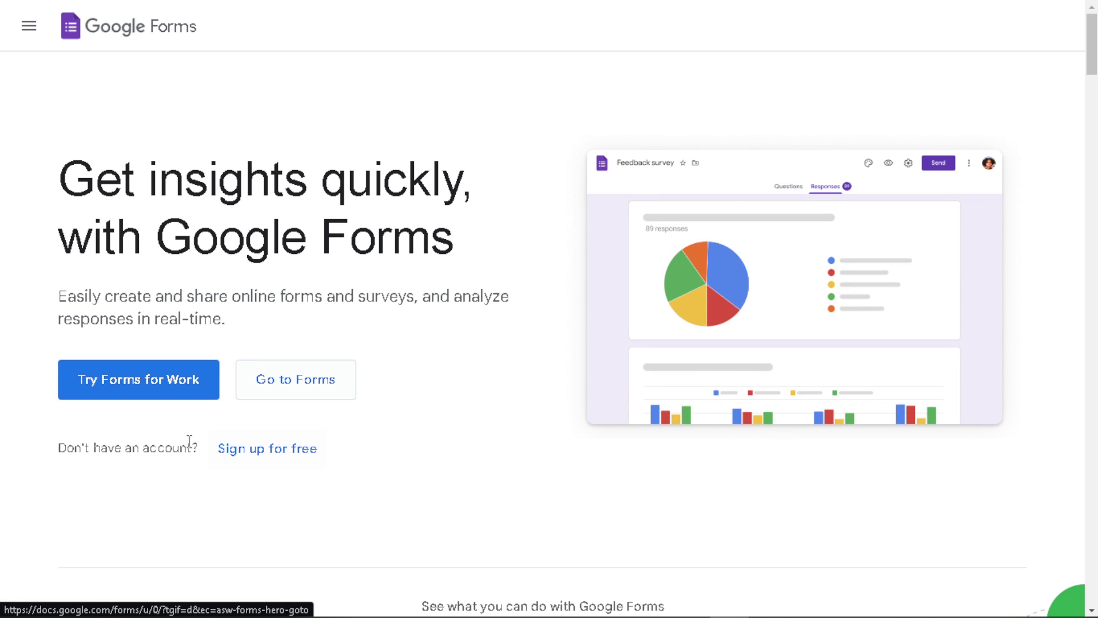
Move from the landing page's sign-up options to the Forms home page with templates.
{"action": "left_click", "coordinate": [260, 449]}
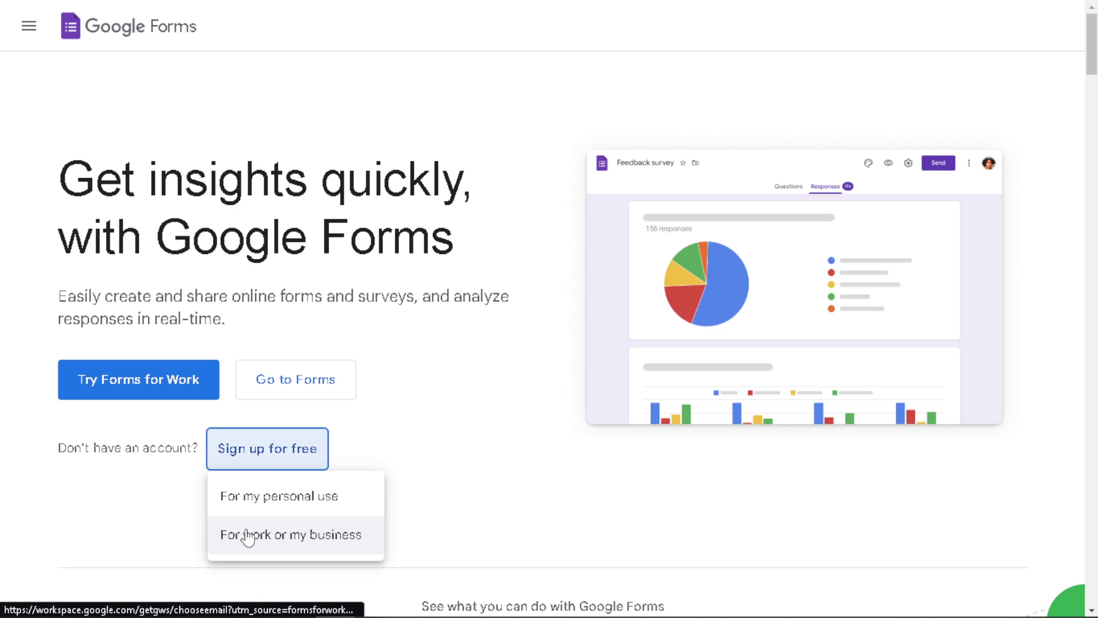
{"action": "left_click", "coordinate": [294, 375]}
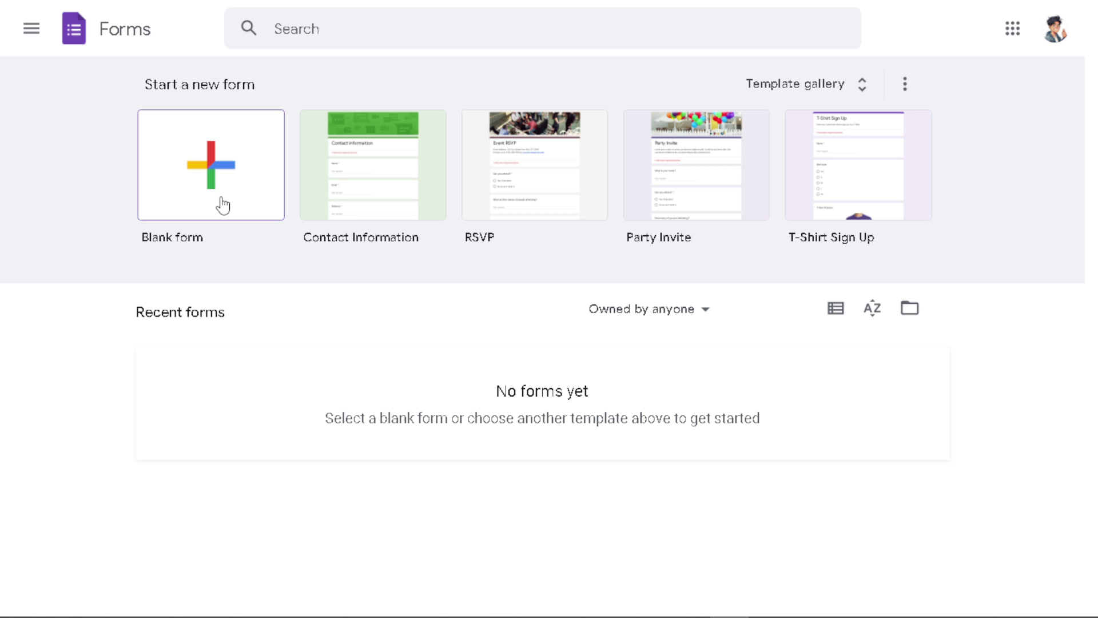
Create a blank form, dismiss the tour, and trim its pasted title to 'Schedule Appointments'.
{"action": "left_click", "coordinate": [226, 164]}
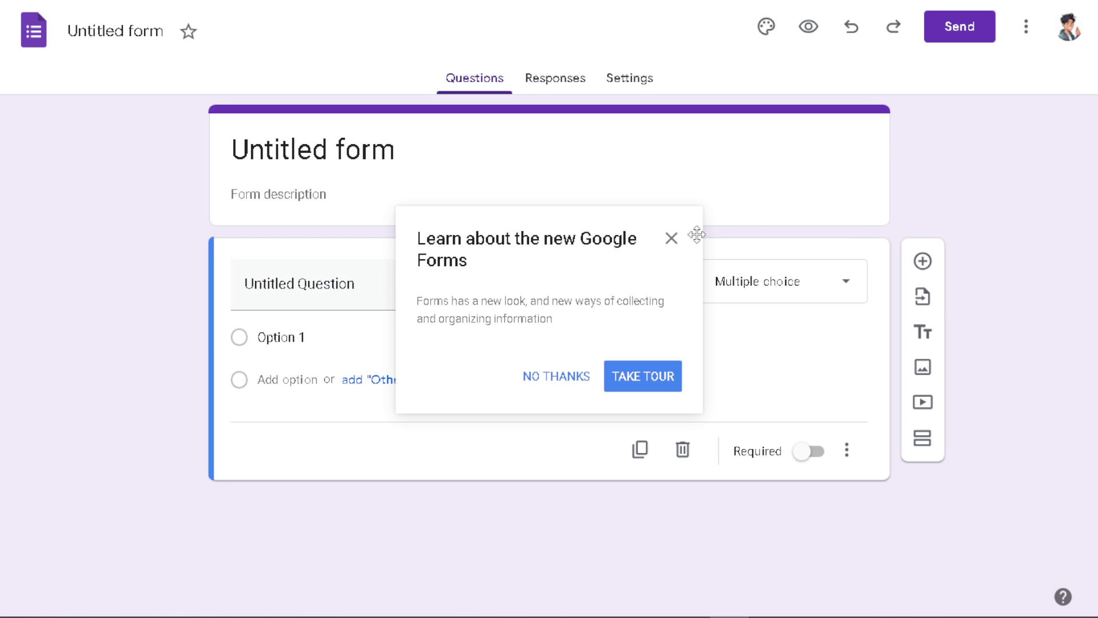
{"action": "left_click", "coordinate": [672, 240]}
{"action": "left_click", "coordinate": [337, 149]}
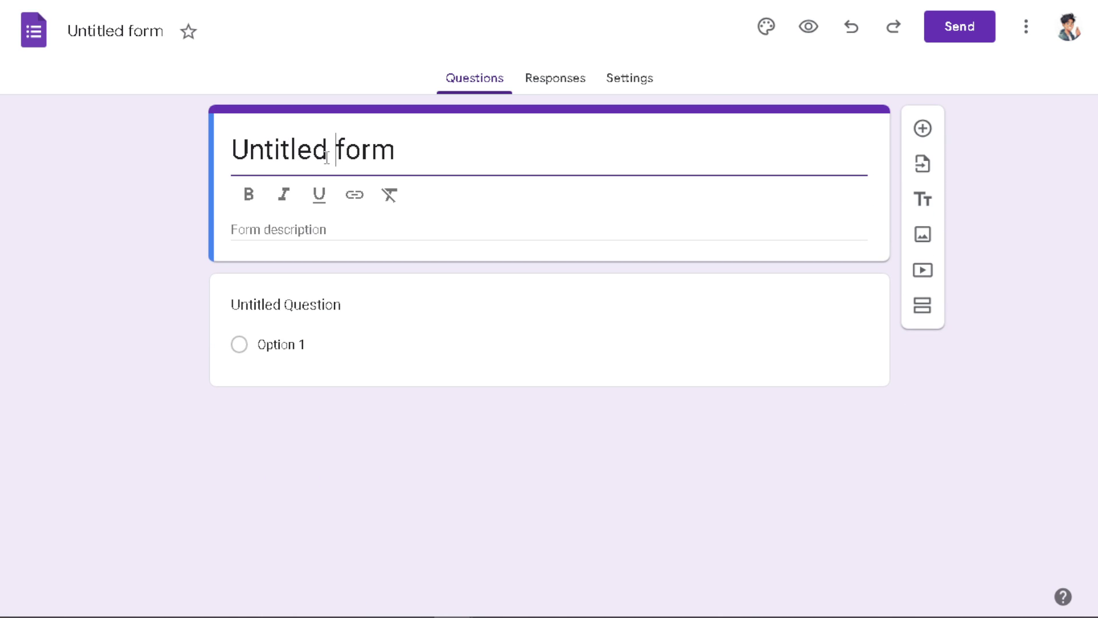
{"action": "key", "text": "ctrl+a"}
{"action": "key", "text": "ctrl+v"}
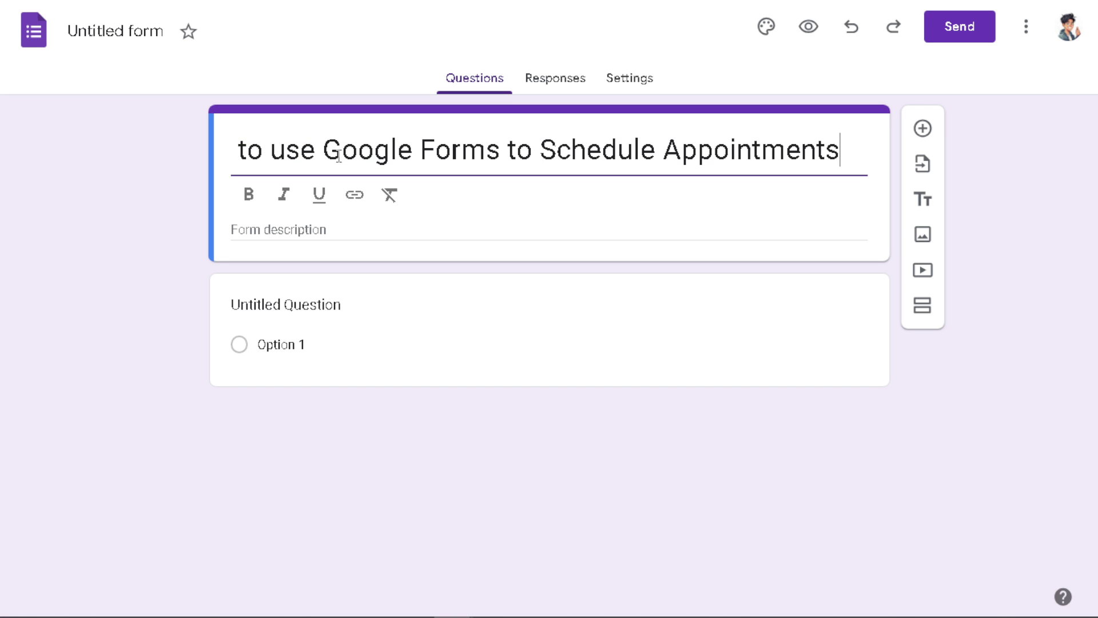
{"action": "left_click_drag", "start_coordinate": [266, 151], "coordinate": [159, 157]}
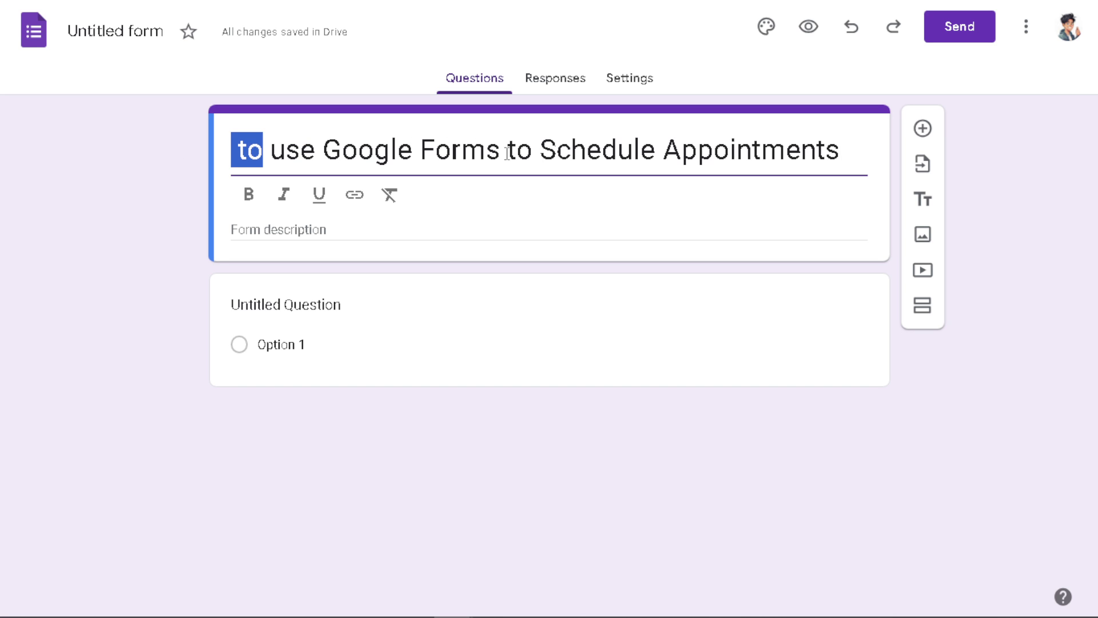
{"action": "left_click_drag", "start_coordinate": [540, 151], "coordinate": [191, 168]}
{"action": "key", "text": "BackSpace"}
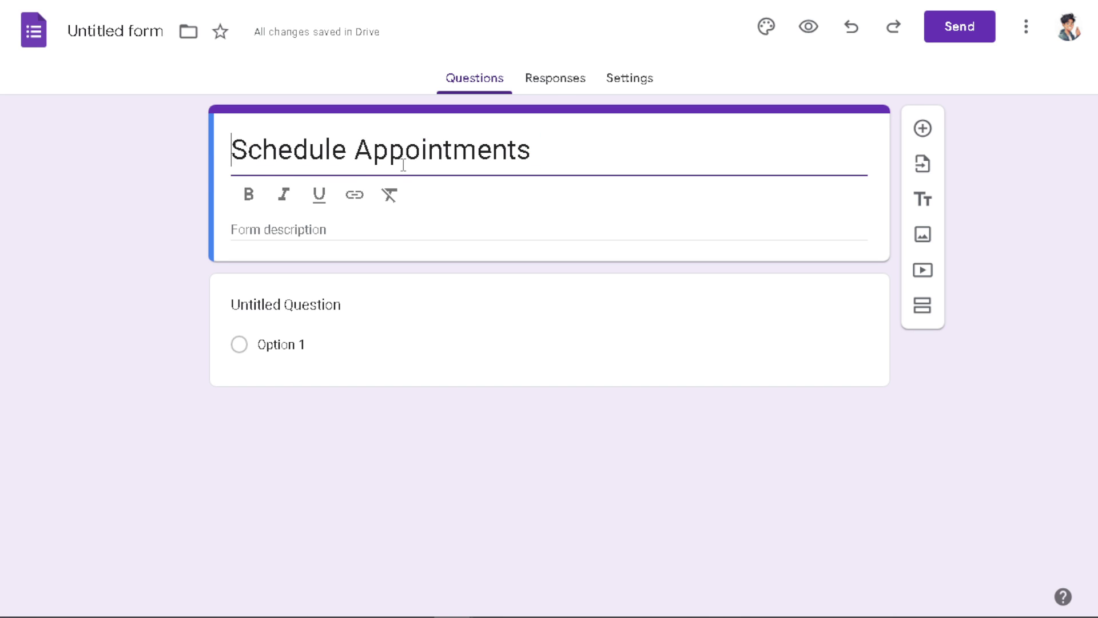
Set the description to 'How to use Google Forms to Schedule Appointments' in bold and underlined.
{"action": "left_click", "coordinate": [298, 231]}
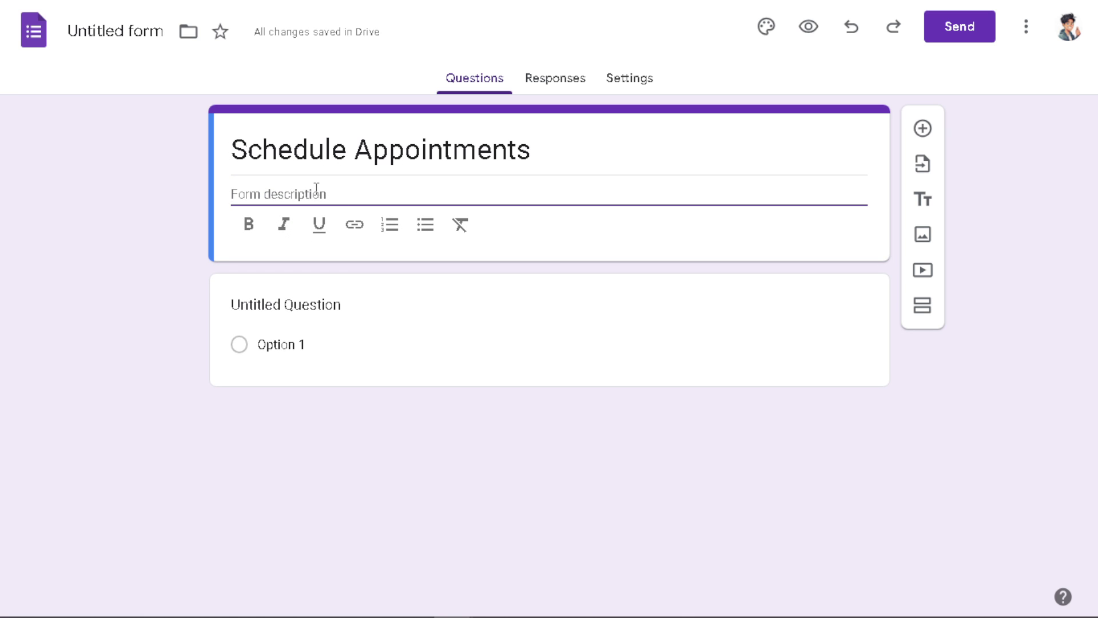
{"action": "type", "text": "to use Google Forms to Schedule Appointments"}
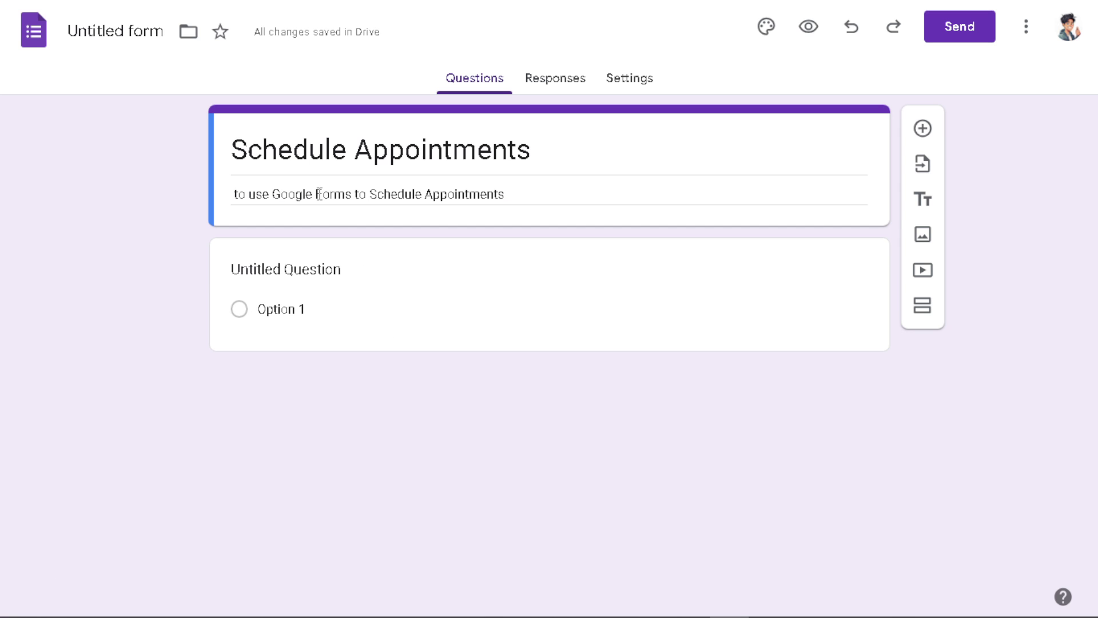
{"action": "triple_click", "coordinate": [314, 194]}
{"action": "type", "text": "How to use Google Forms to Schedule Appointments"}
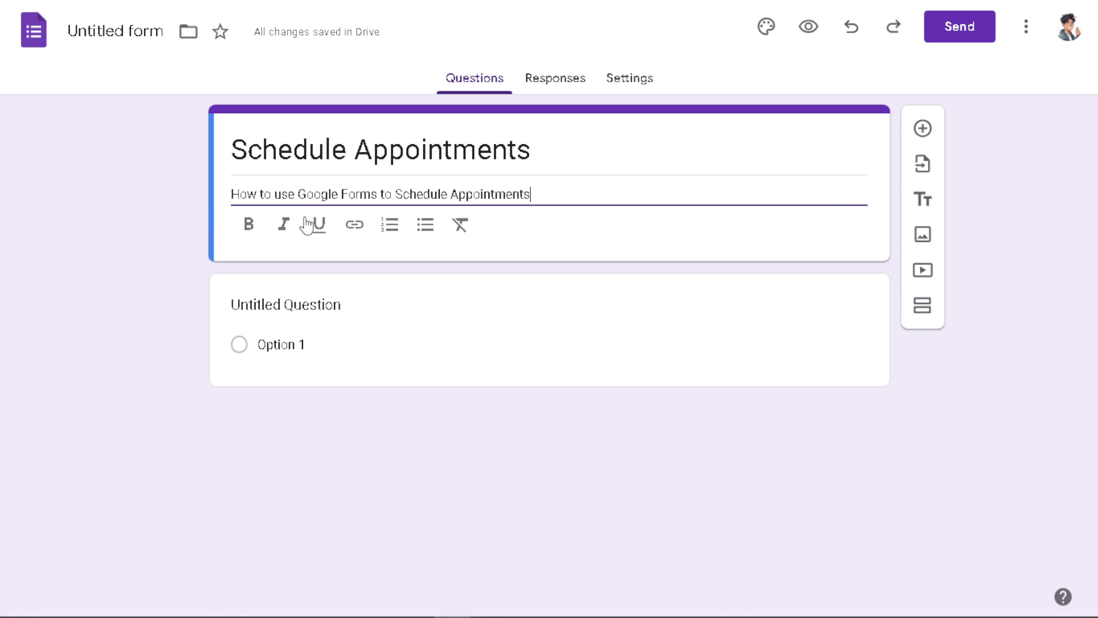
{"action": "left_click_drag", "start_coordinate": [548, 193], "coordinate": [198, 204]}
{"action": "key", "text": "ctrl+c"}
{"action": "left_click", "coordinate": [248, 226]}
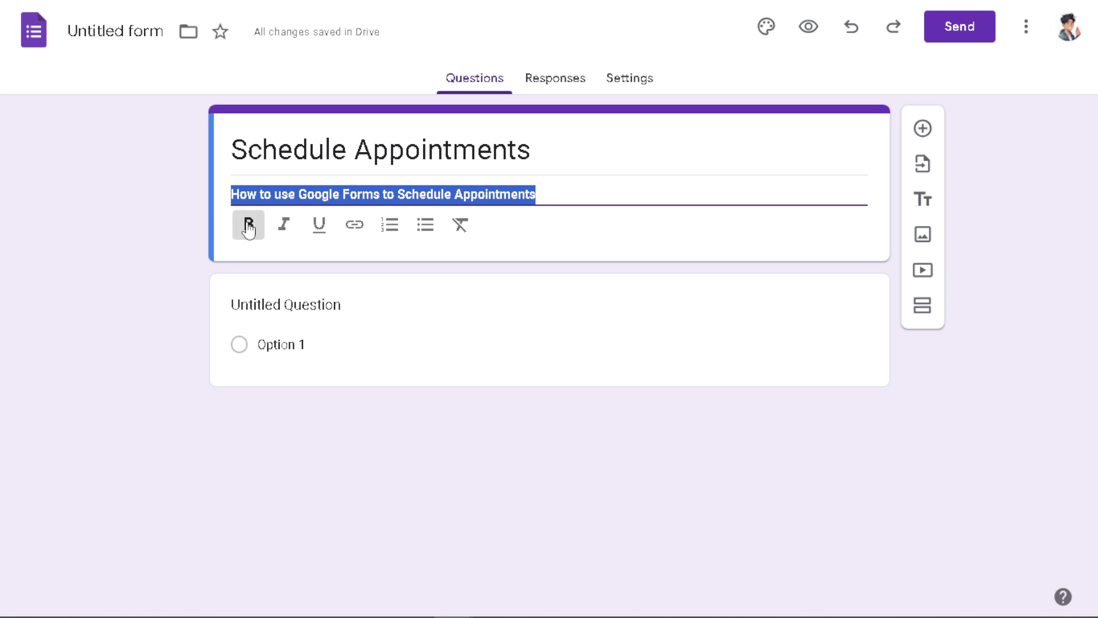
{"action": "left_click", "coordinate": [320, 232]}
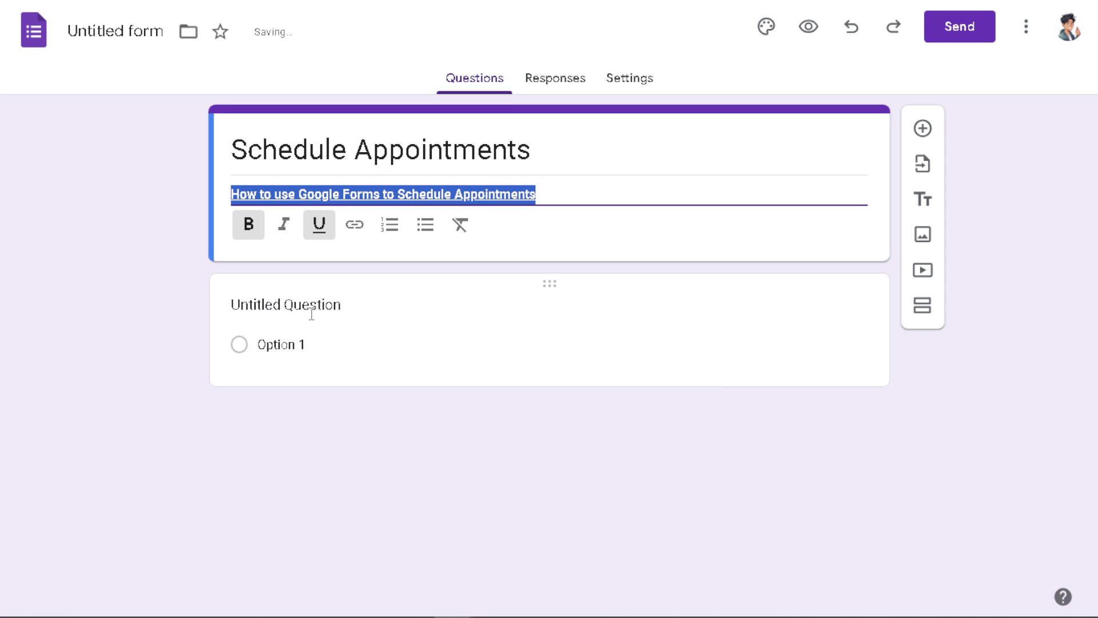
{"action": "left_click", "coordinate": [271, 304]}
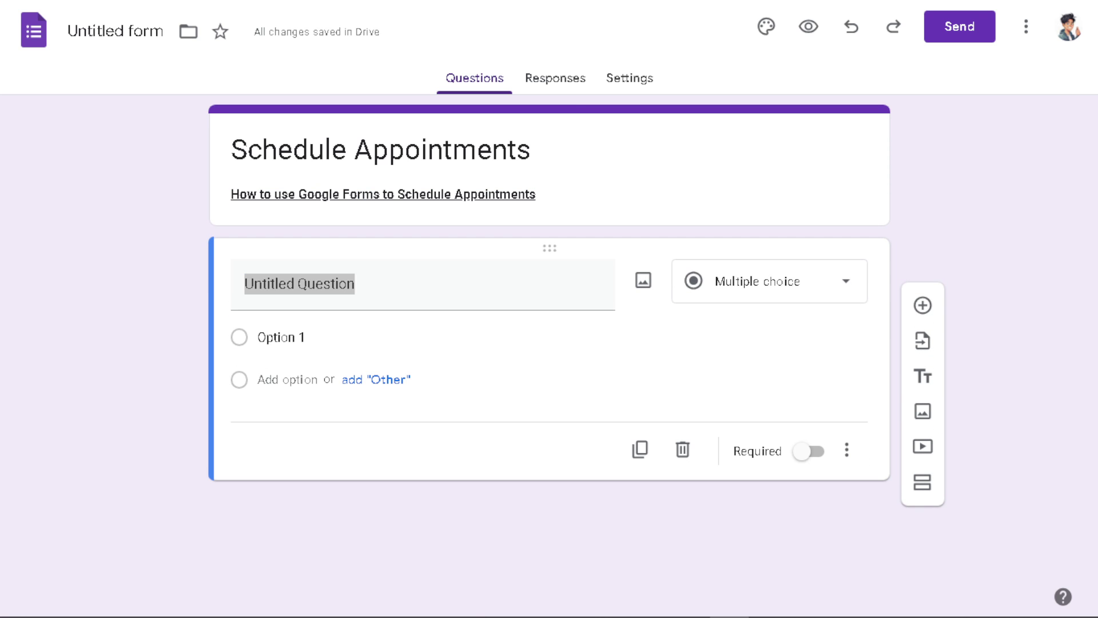
Retitle the first question 'Complete name'.
{"action": "left_click", "coordinate": [393, 284]}
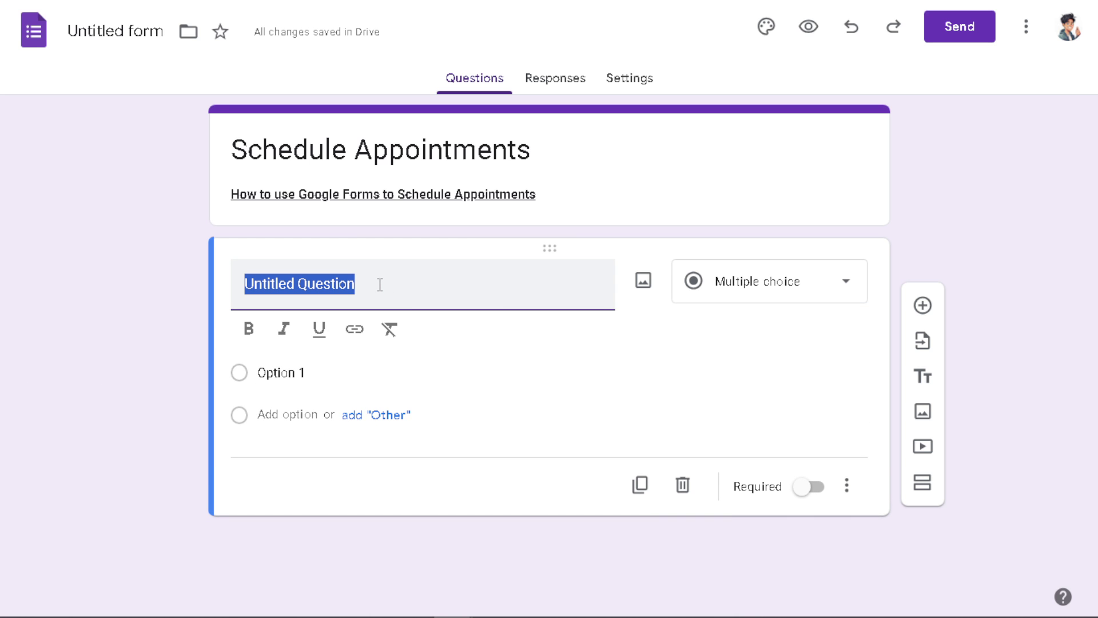
{"action": "type", "text": "C"}
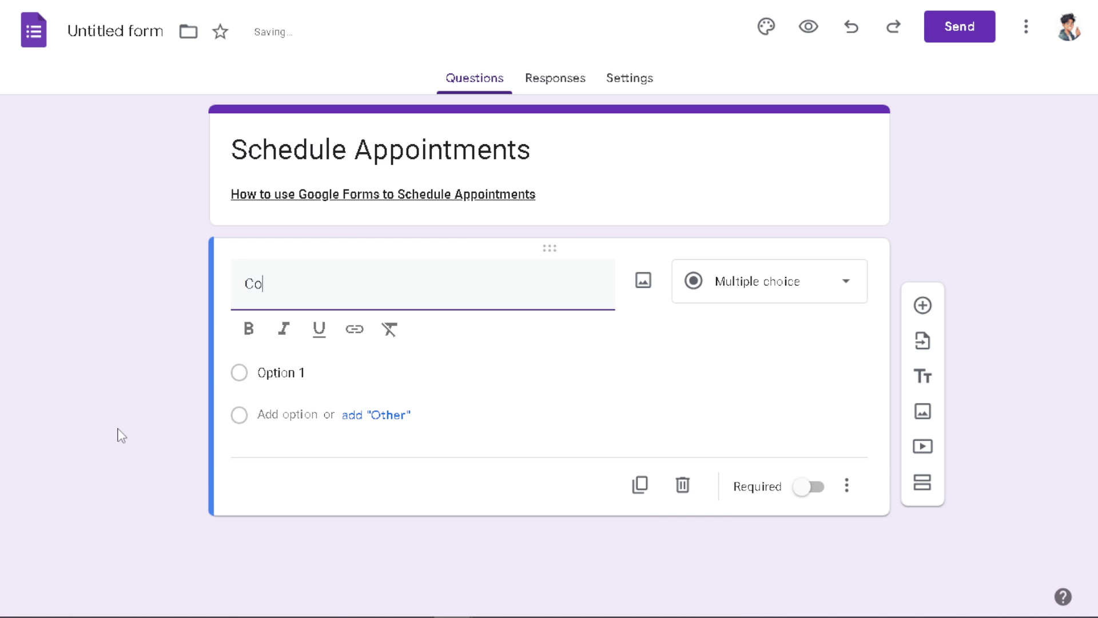
{"action": "type", "text": "omp"}
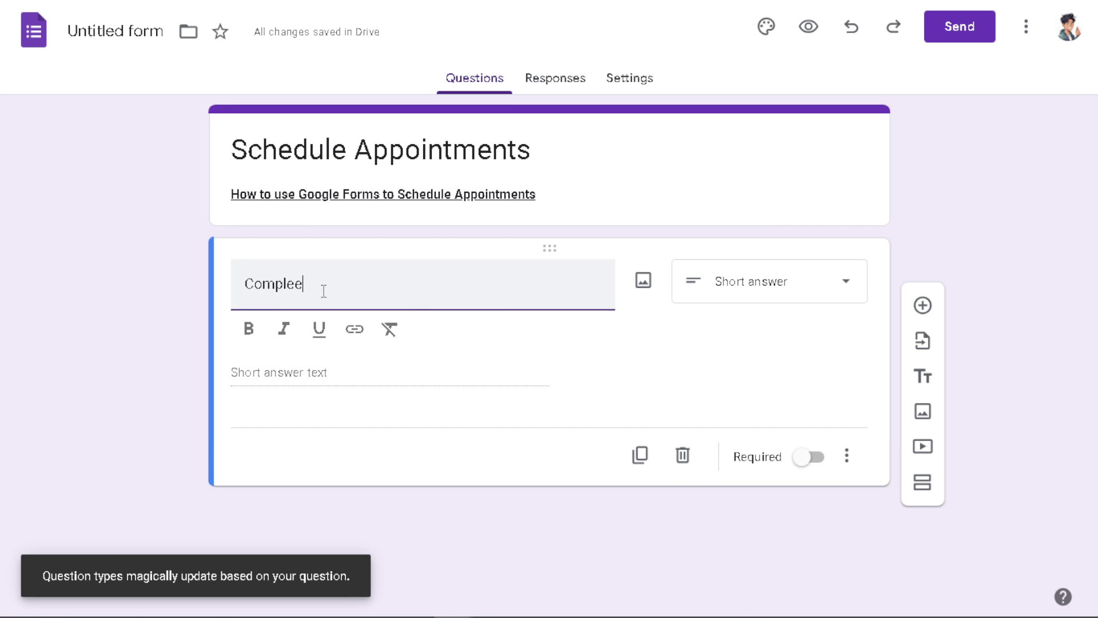
{"action": "type", "text": "lee"}
{"action": "key", "text": "BackSpace"}
{"action": "type", "text": "te name"}
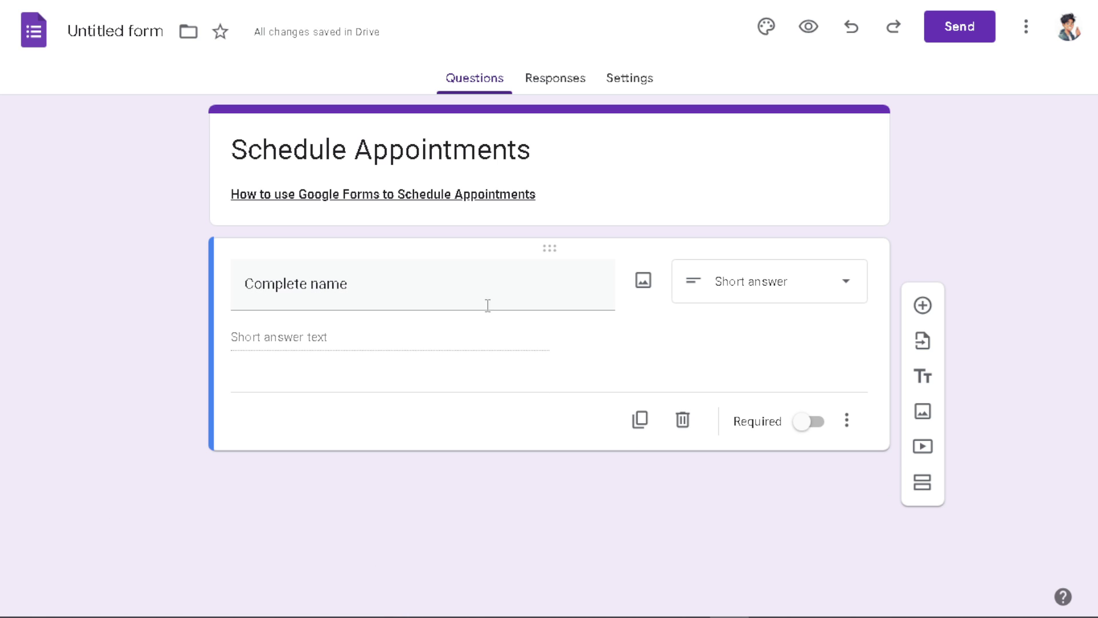
{"action": "left_click", "coordinate": [436, 292]}
Make 'Complete name' bold and underlined, leaving the question type as Short answer.
{"action": "left_click", "coordinate": [249, 333]}
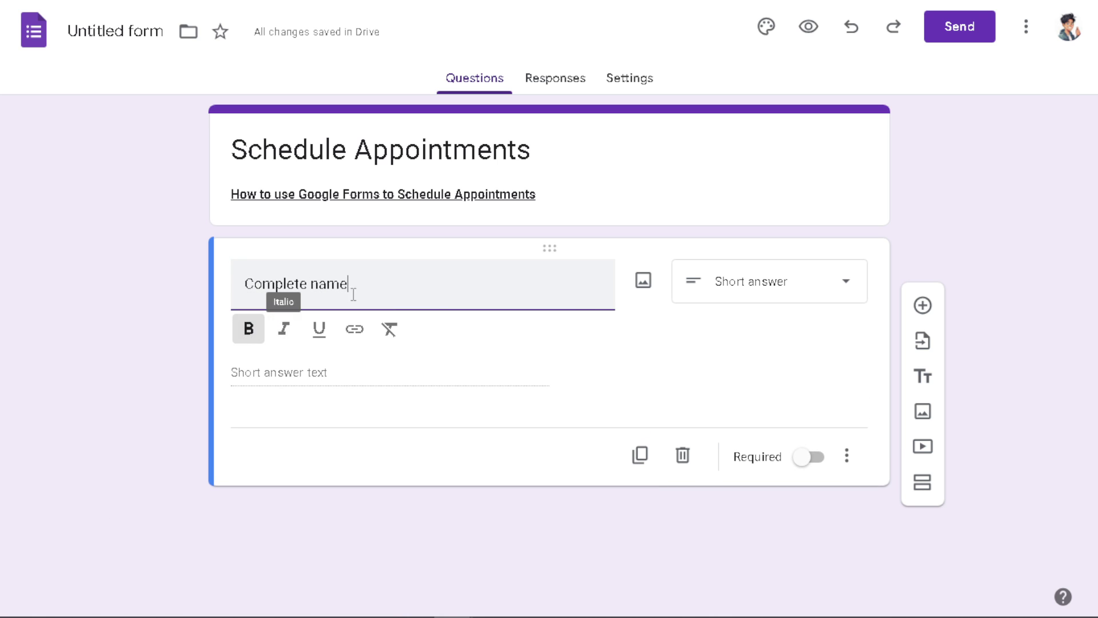
{"action": "left_click_drag", "start_coordinate": [367, 290], "coordinate": [229, 293]}
{"action": "left_click", "coordinate": [250, 330]}
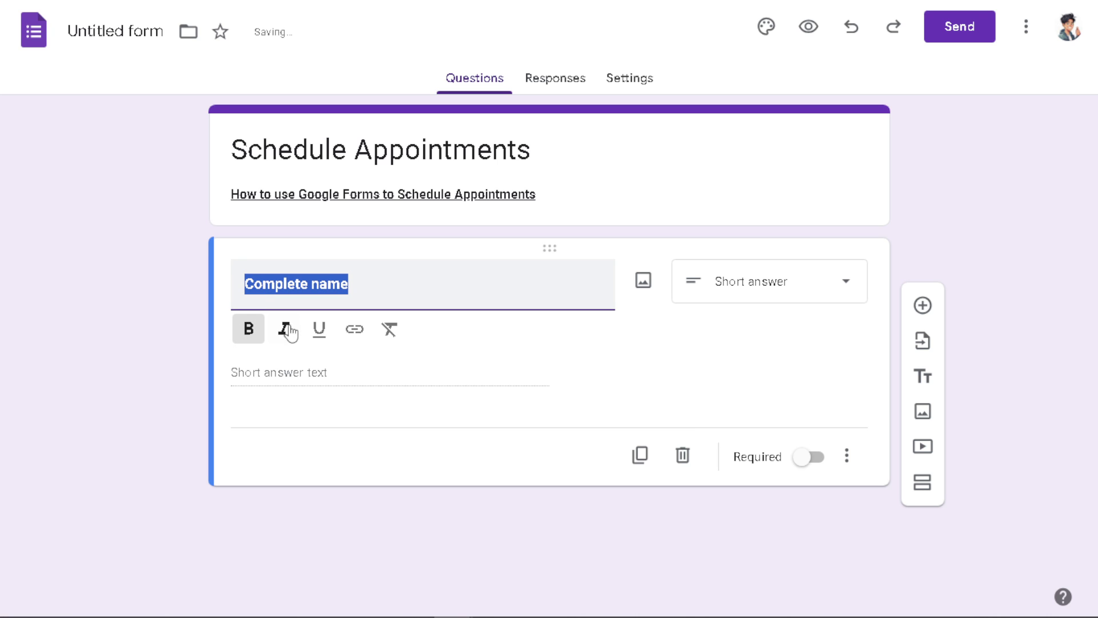
{"action": "left_click", "coordinate": [319, 330]}
{"action": "left_click", "coordinate": [414, 284]}
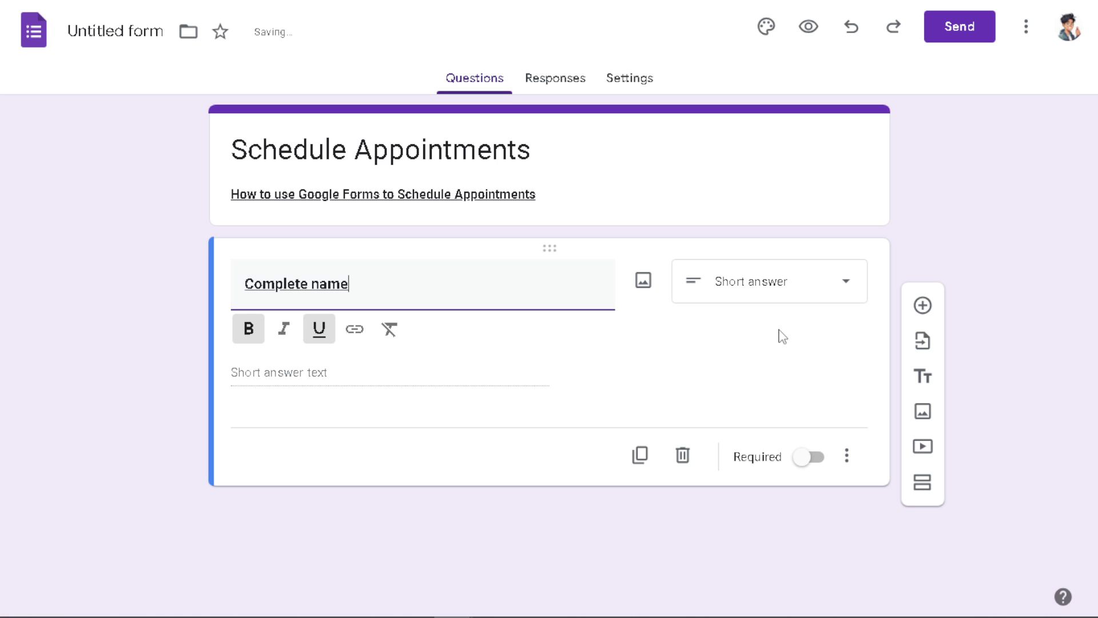
{"action": "left_click", "coordinate": [854, 291]}
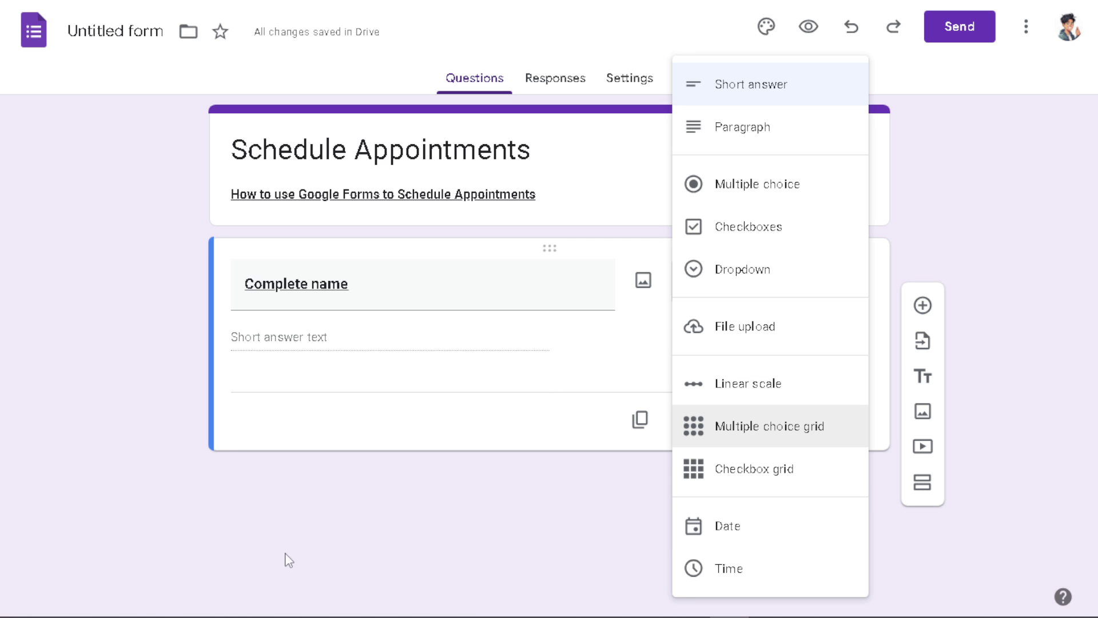
{"action": "left_click", "coordinate": [546, 536]}
Make Complete name required, give it the Schedule Appointments description, and duplicate it.
{"action": "left_click", "coordinate": [818, 422]}
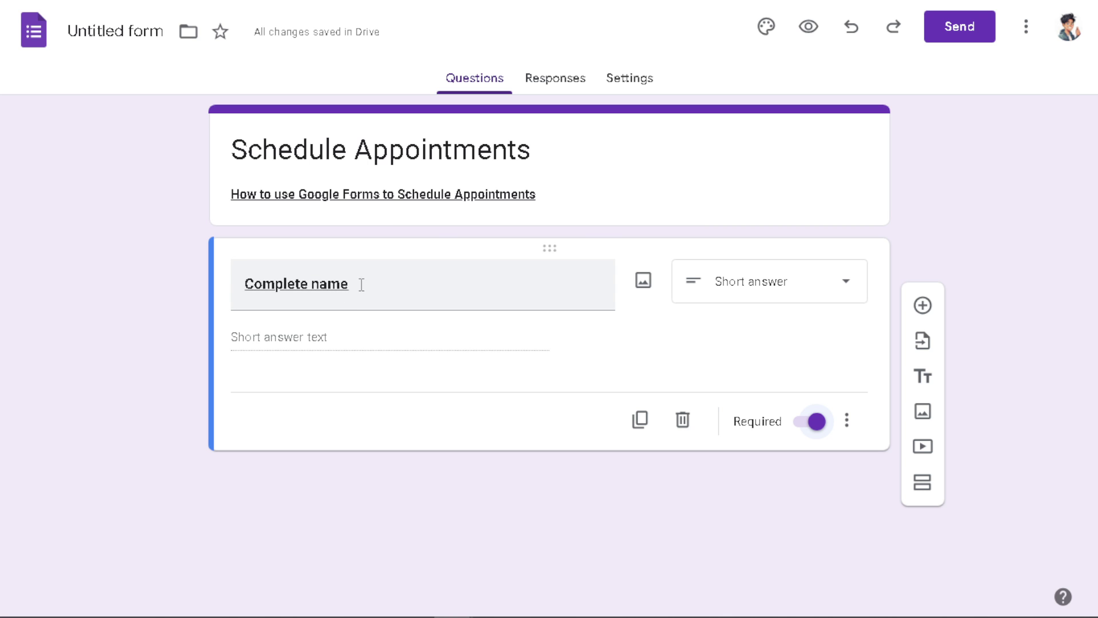
{"action": "left_click", "coordinate": [848, 423]}
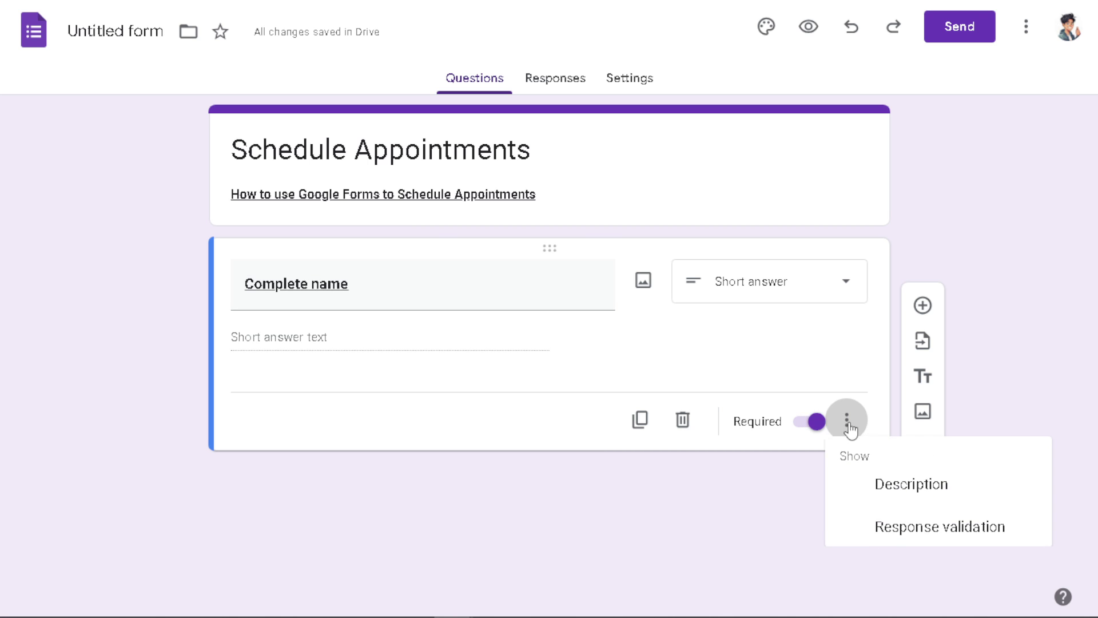
{"action": "left_click", "coordinate": [898, 491]}
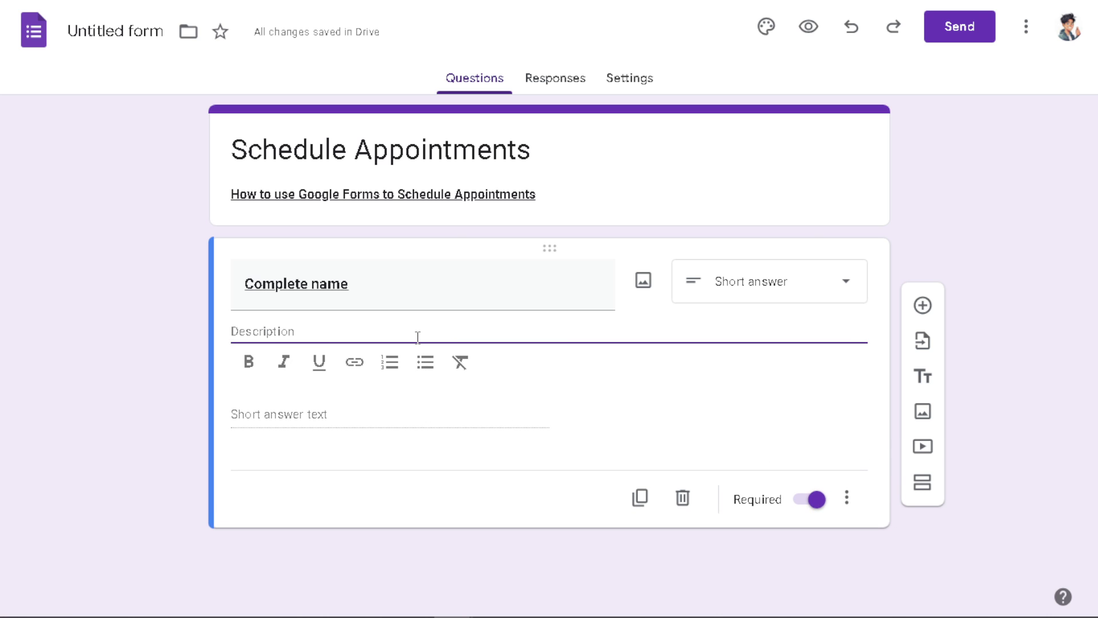
{"action": "key", "text": "ctrl+v"}
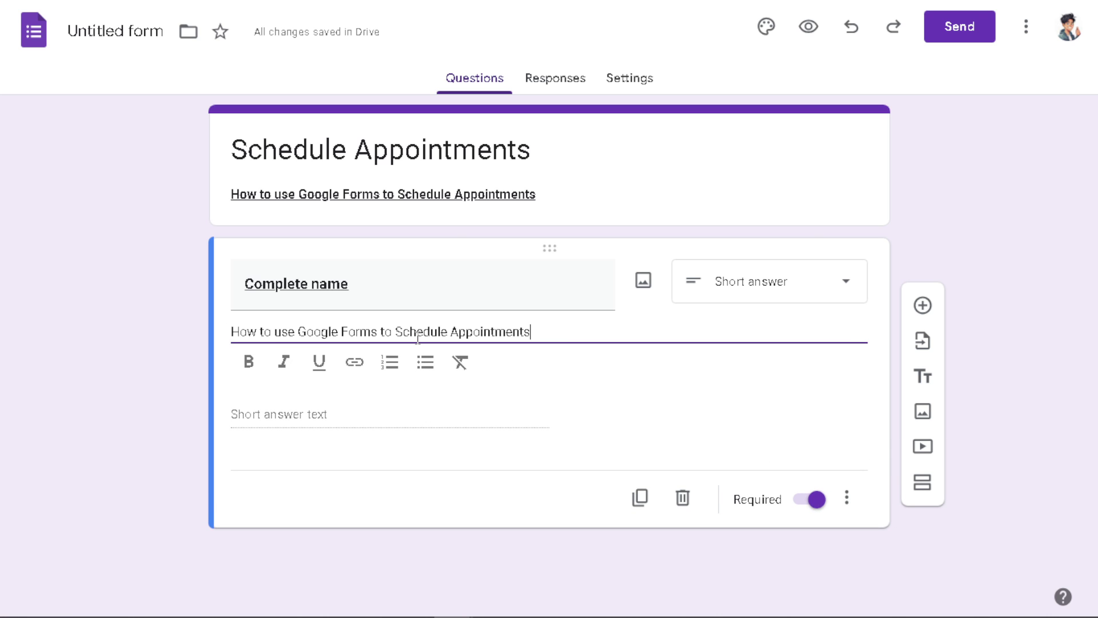
{"action": "left_click", "coordinate": [641, 499]}
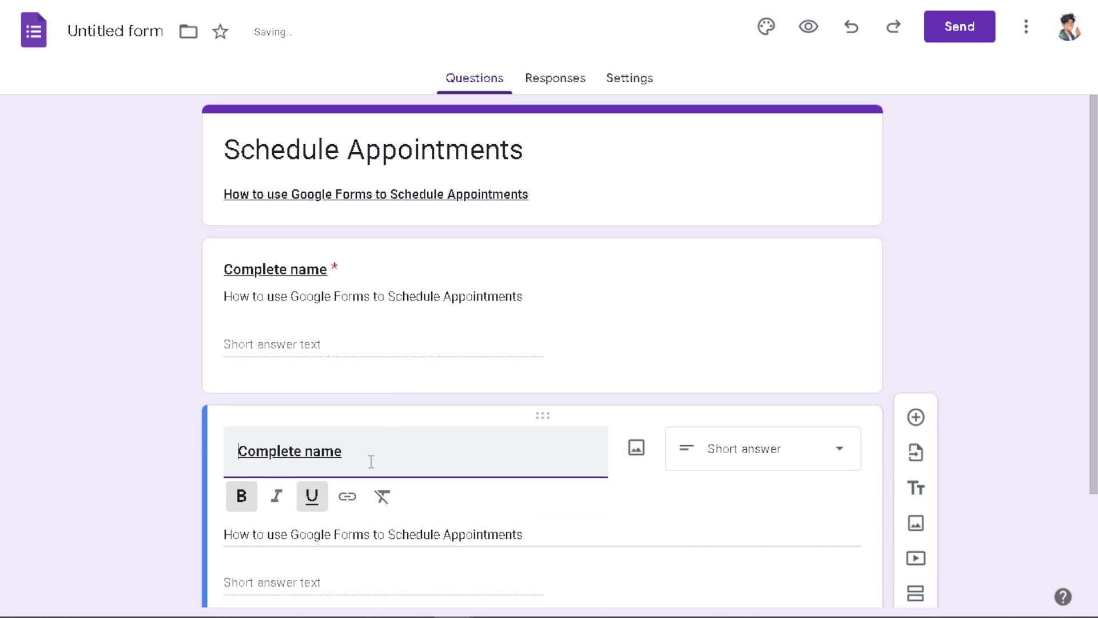
Add a required Short answer question titled 'Contact number'.
{"action": "left_click_drag", "start_coordinate": [362, 369], "coordinate": [220, 373]}
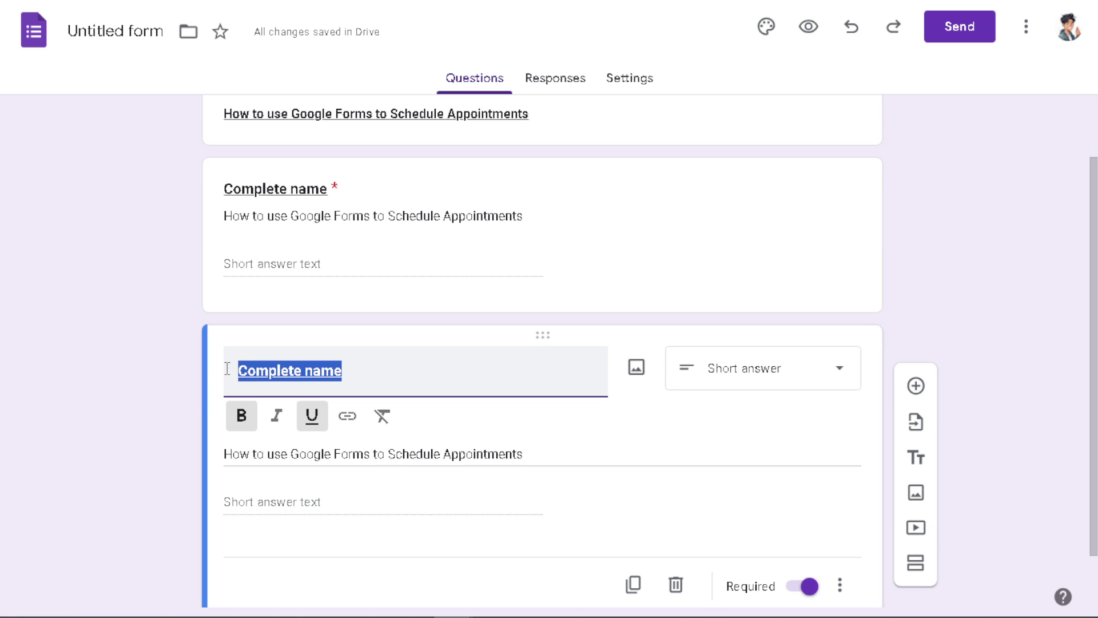
{"action": "left_click", "coordinate": [916, 387]}
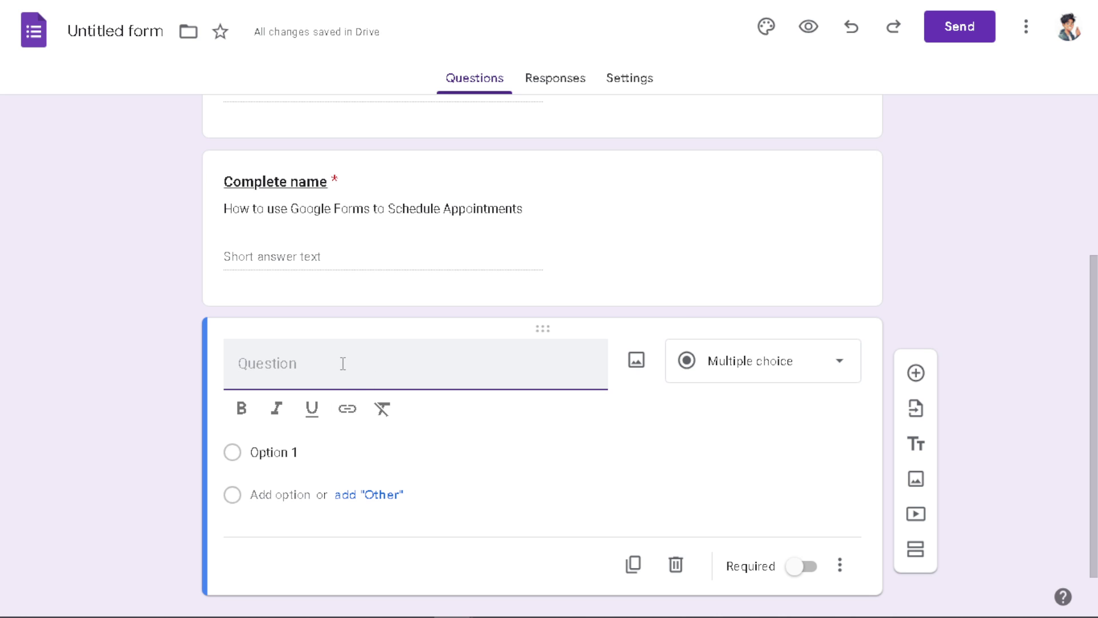
{"action": "type", "text": "Contact number"}
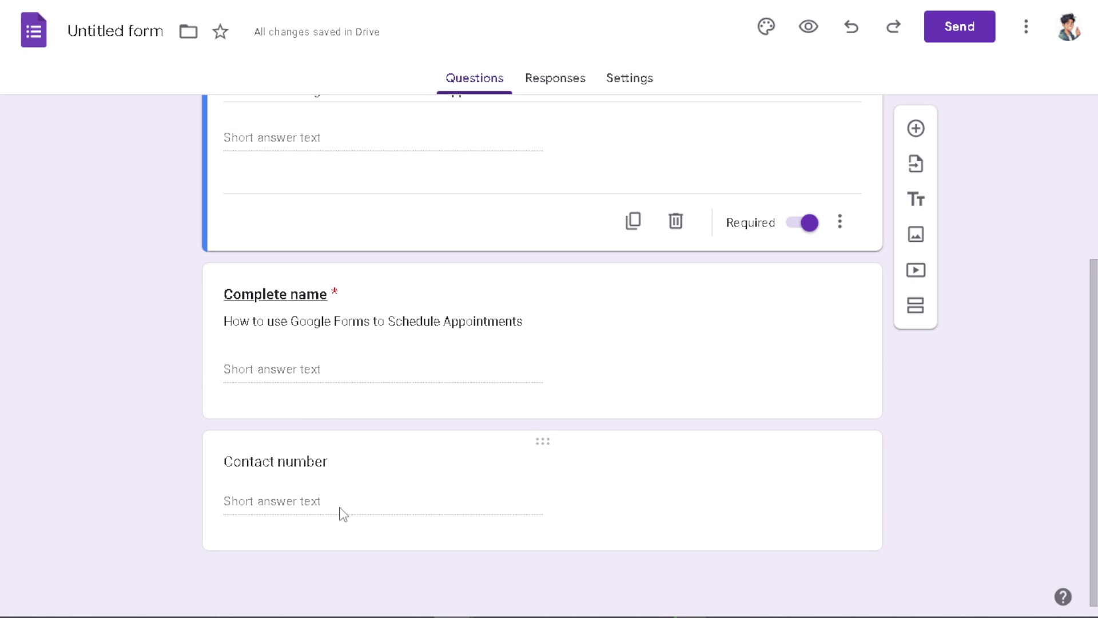
{"action": "left_click", "coordinate": [342, 513]}
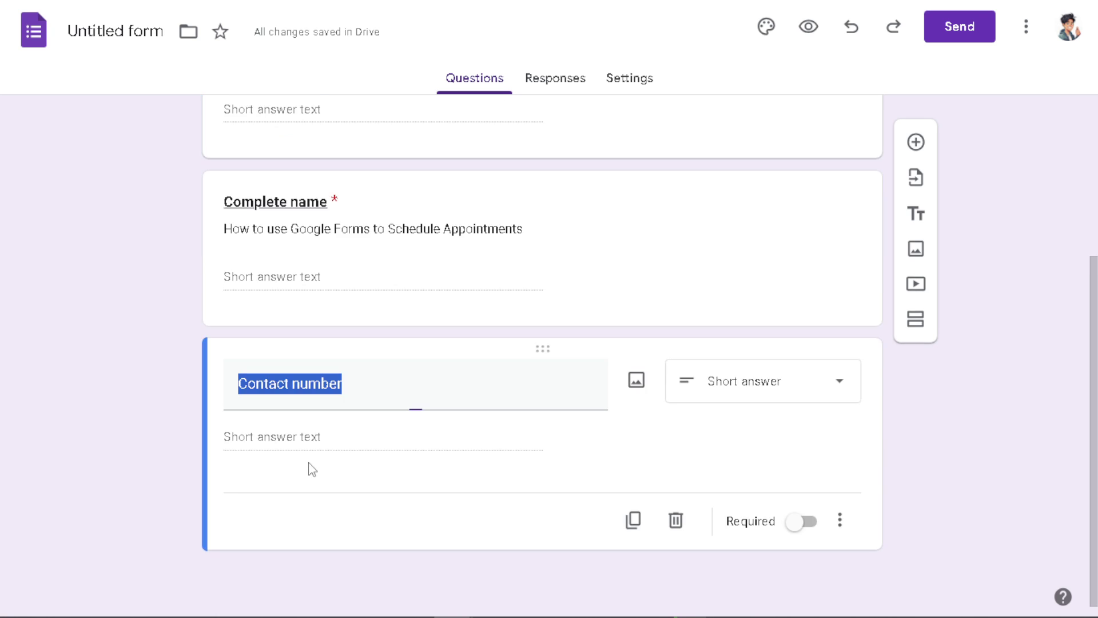
{"action": "left_click", "coordinate": [847, 390]}
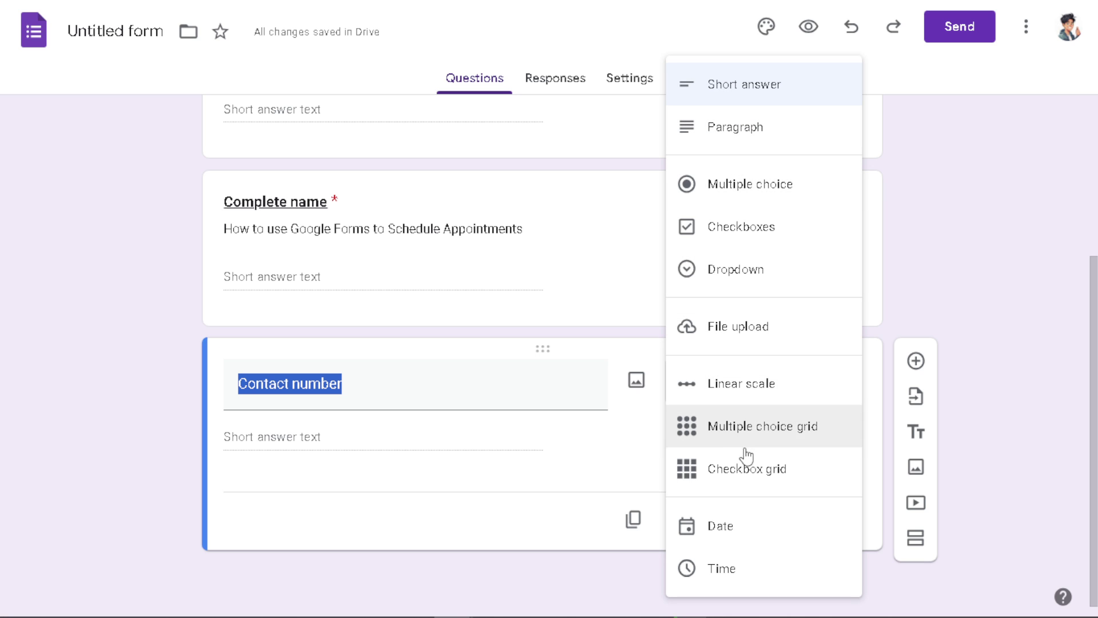
{"action": "left_click", "coordinate": [525, 445]}
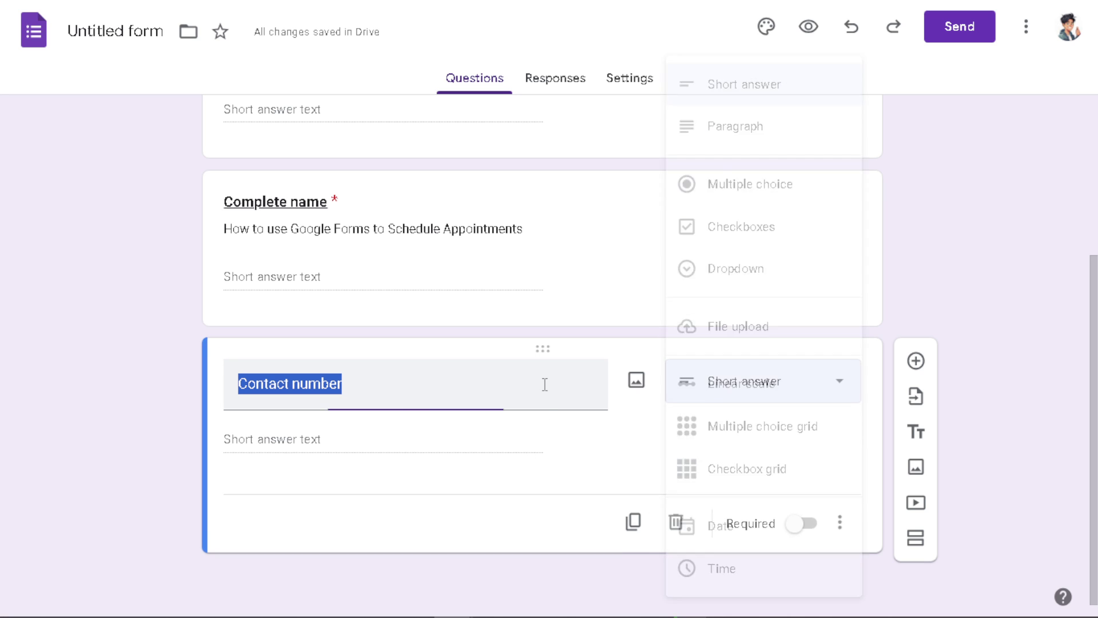
{"action": "left_click", "coordinate": [812, 558]}
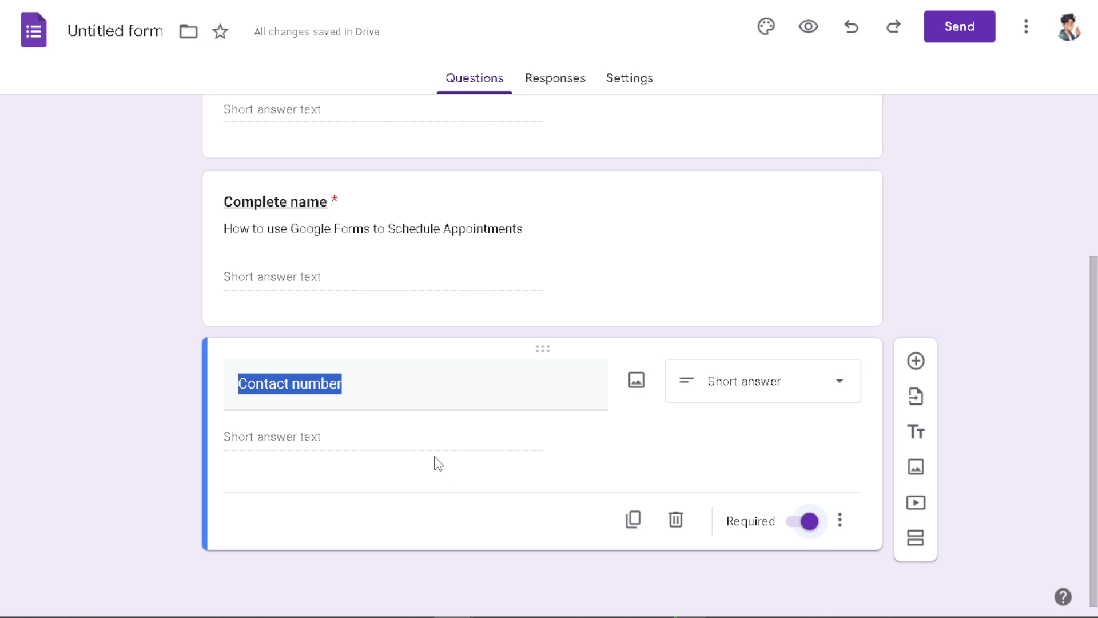
Delete the selected text in the form title field.
{"action": "left_click", "coordinate": [123, 30]}
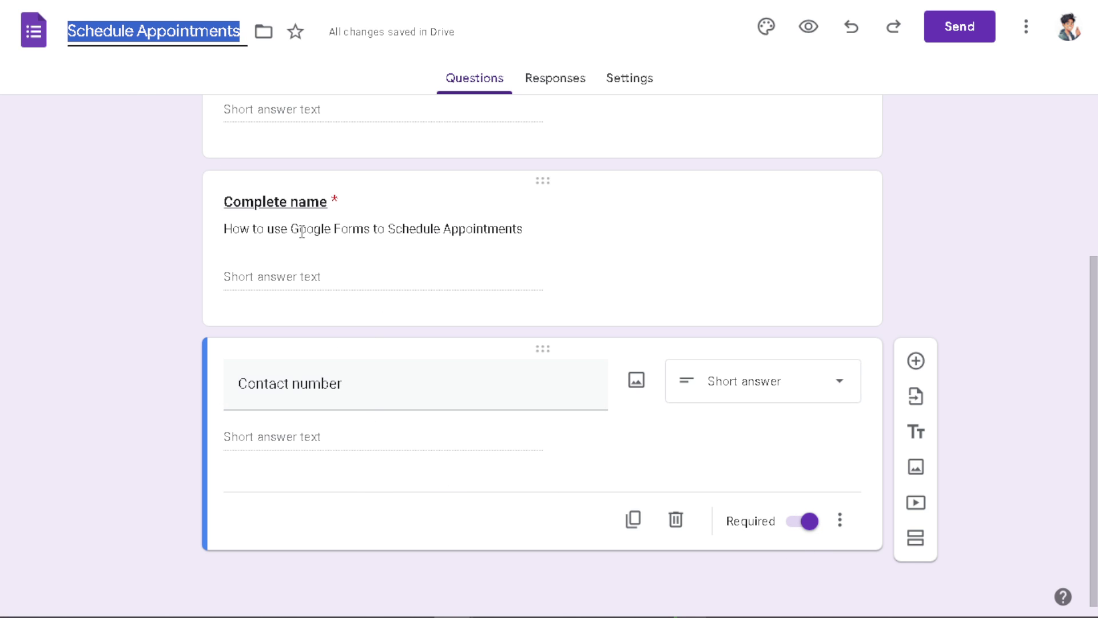
{"action": "key", "text": "BackSpace"}
{"action": "left_click", "coordinate": [383, 444]}
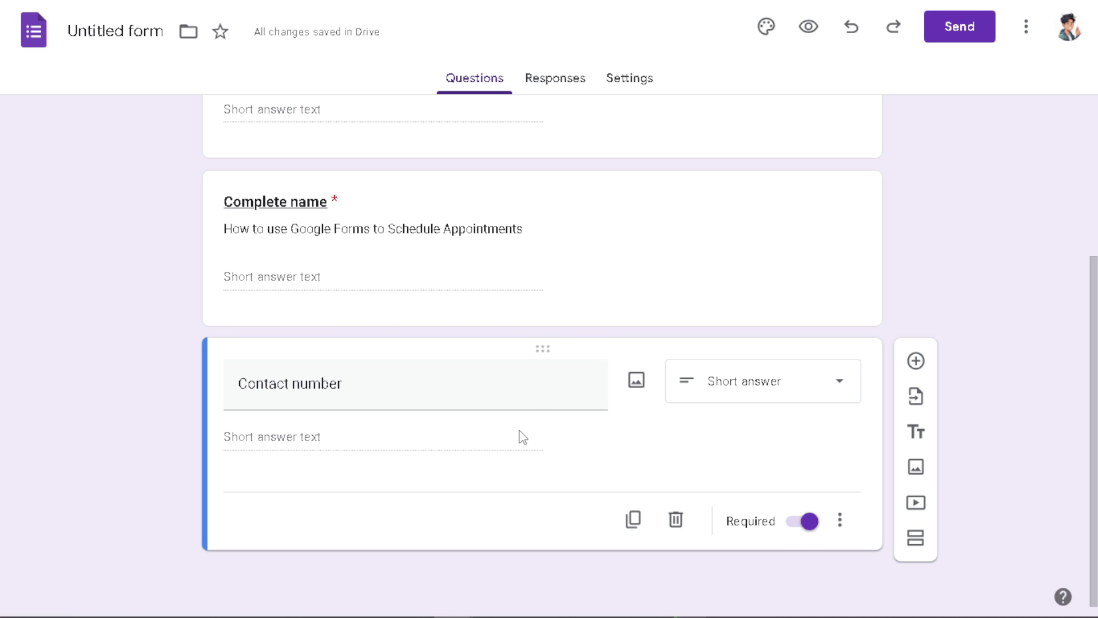
Add a third question titled 'Date'.
{"action": "left_click", "coordinate": [916, 361]}
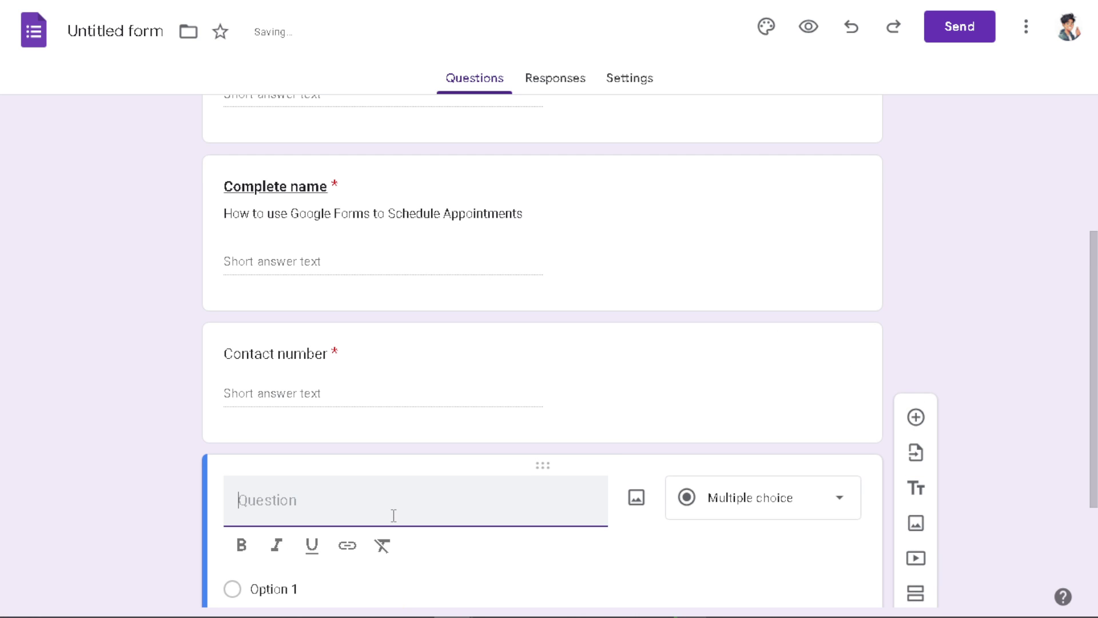
{"action": "type", "text": "Date"}
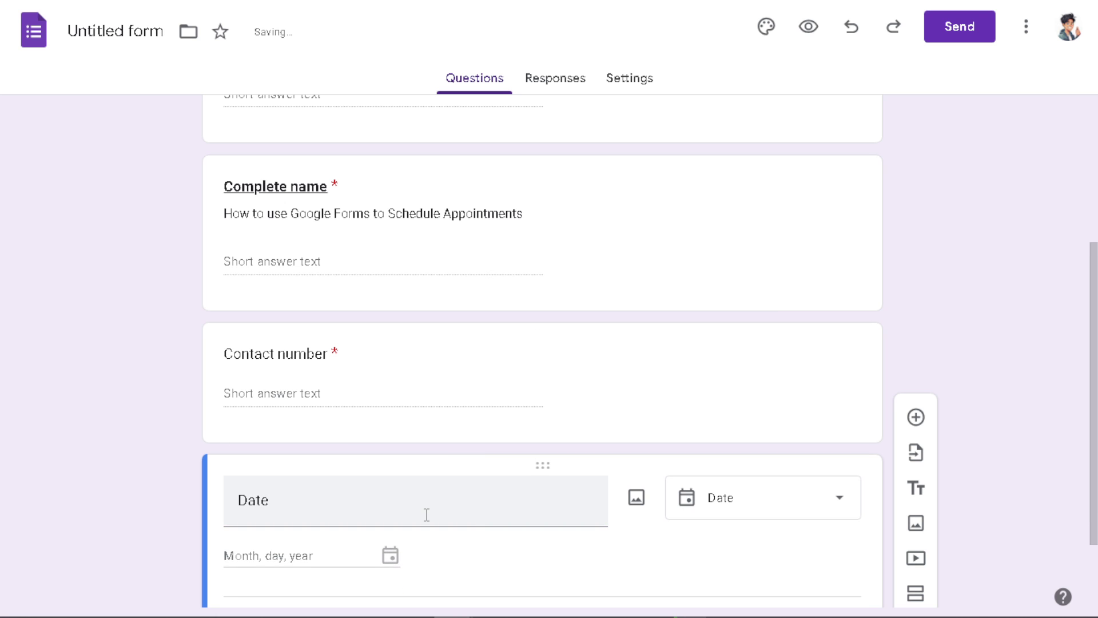
{"action": "scroll", "coordinate": [645, 501], "scroll_direction": "down", "scroll_amount": 3}
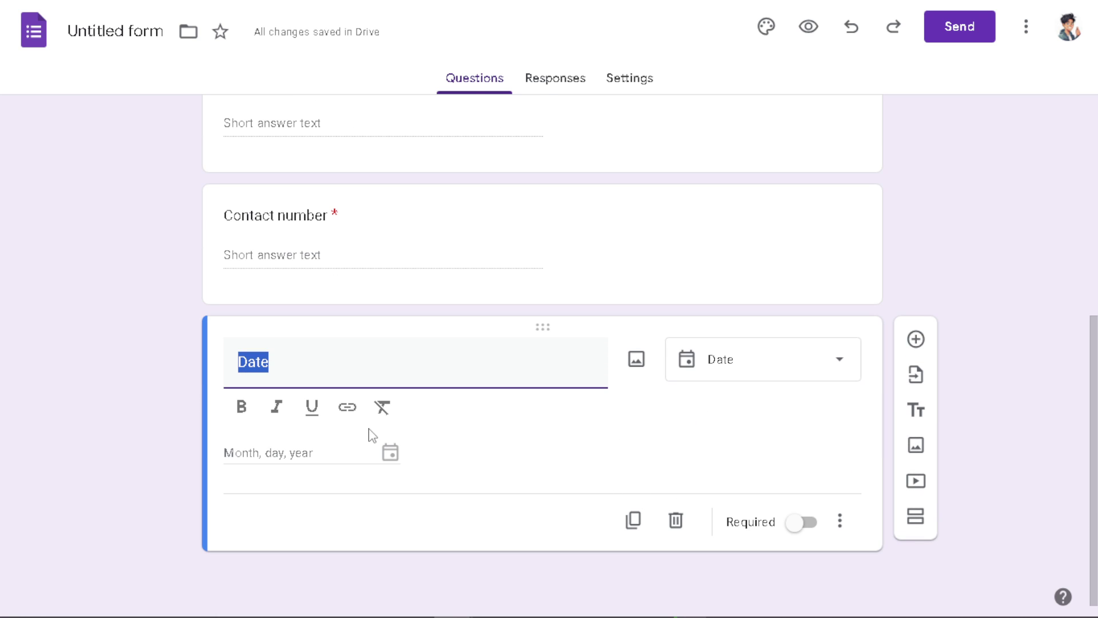
{"action": "left_click", "coordinate": [393, 457]}
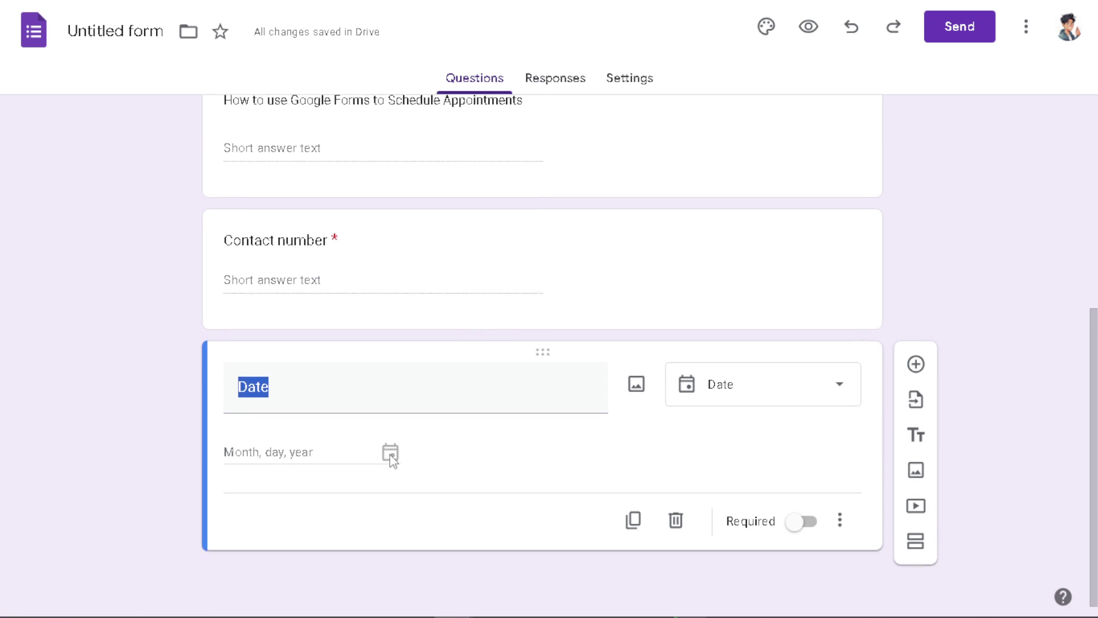
Switch the Date question's answer type to Time and start inserting an image.
{"action": "left_click", "coordinate": [832, 399]}
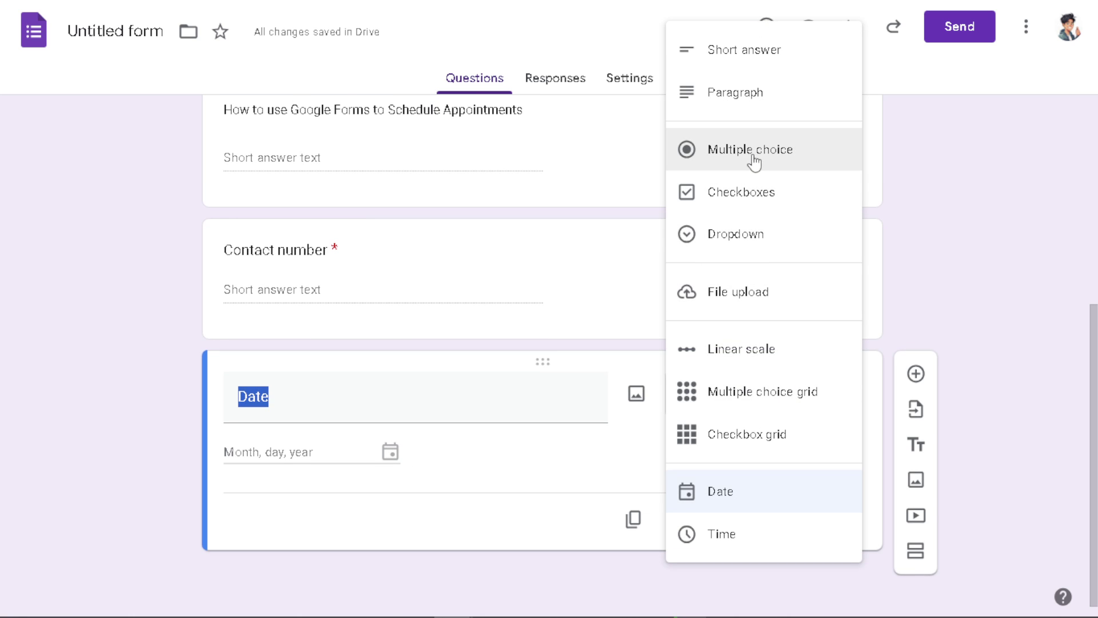
{"action": "left_click", "coordinate": [734, 500]}
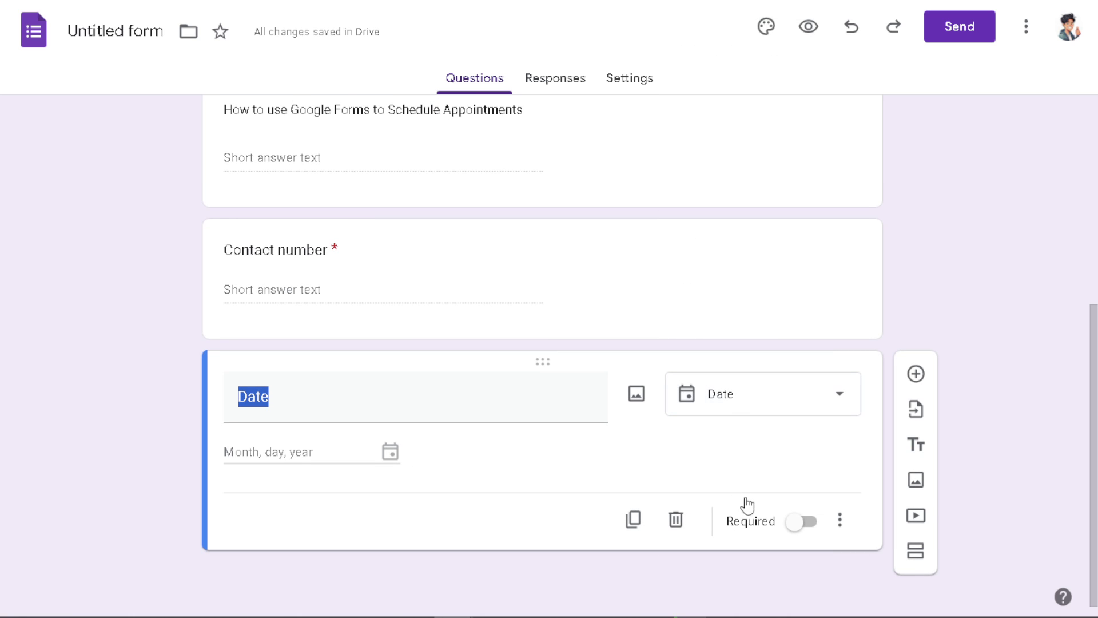
{"action": "left_click", "coordinate": [842, 399]}
{"action": "left_click", "coordinate": [750, 534]}
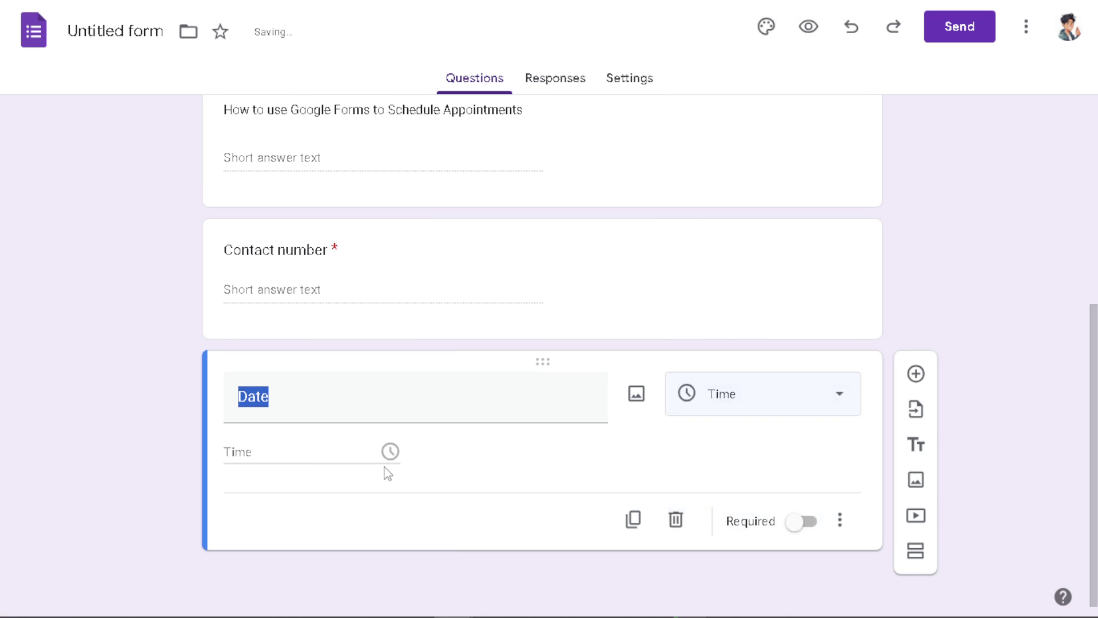
{"action": "left_click", "coordinate": [329, 458]}
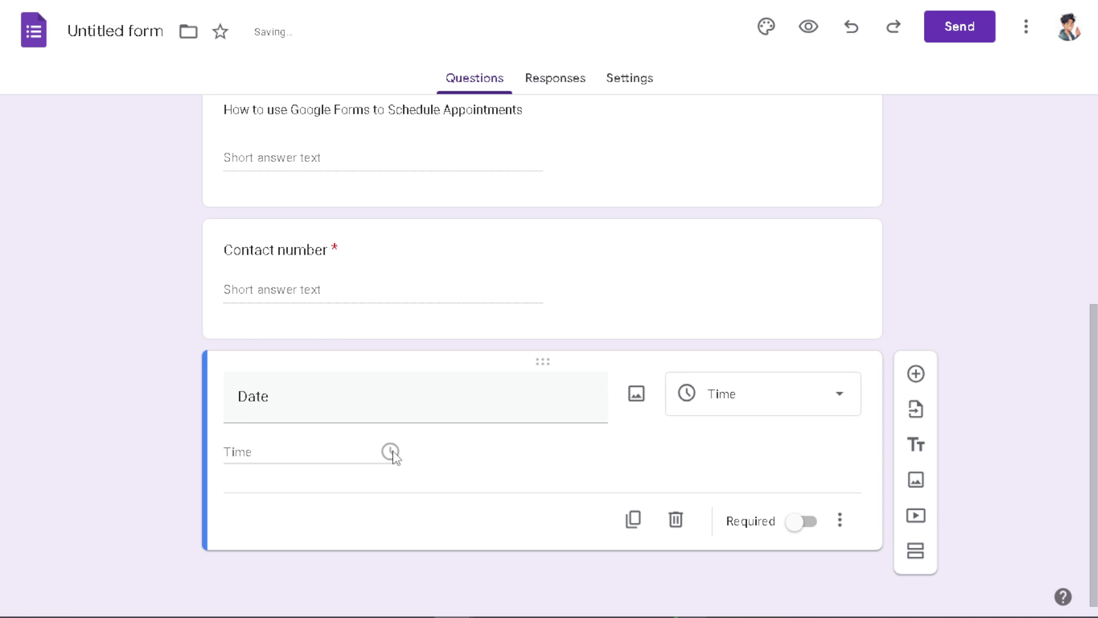
{"action": "left_click", "coordinate": [636, 394]}
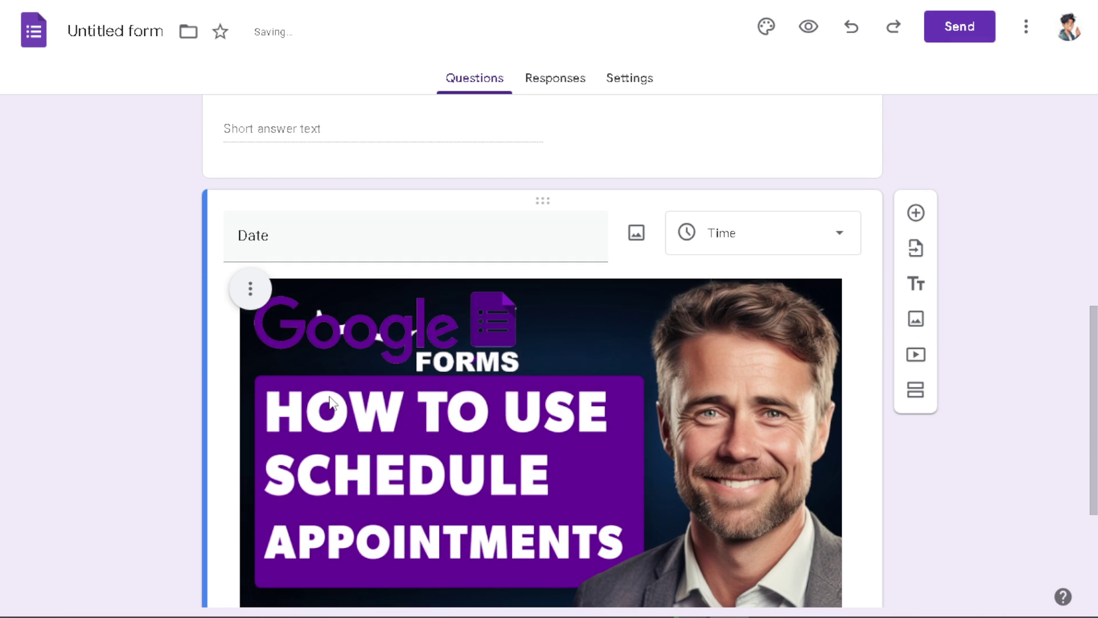
Upload the Schedule Appointments banner image to the Date question and preview the form.
{"action": "scroll", "coordinate": [331, 403], "scroll_direction": "down", "scroll_amount": 1}
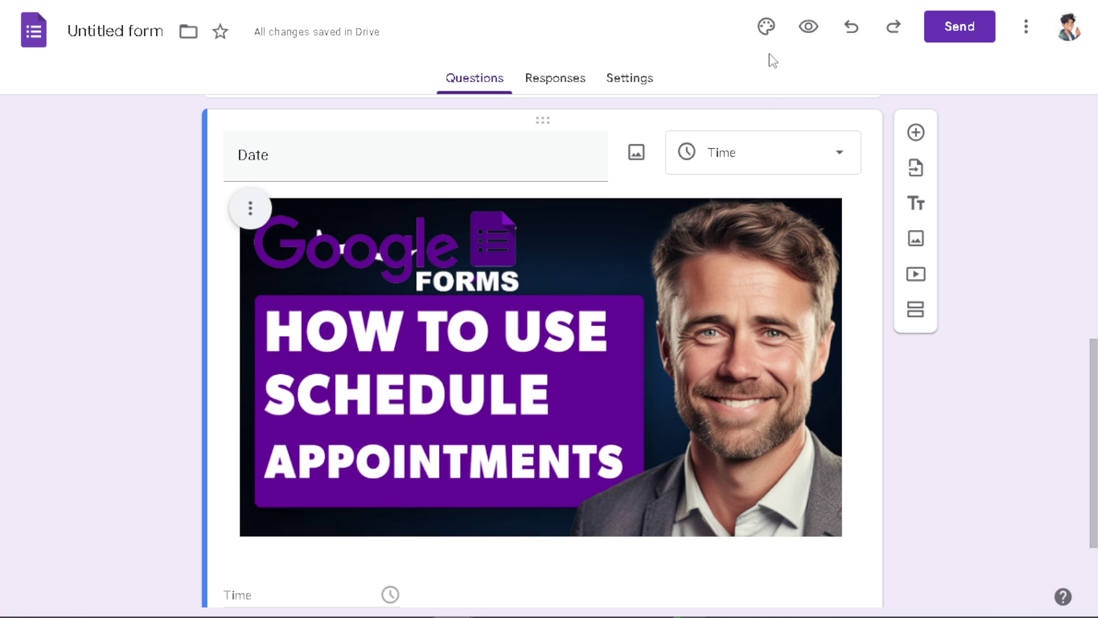
{"action": "left_click", "coordinate": [809, 30]}
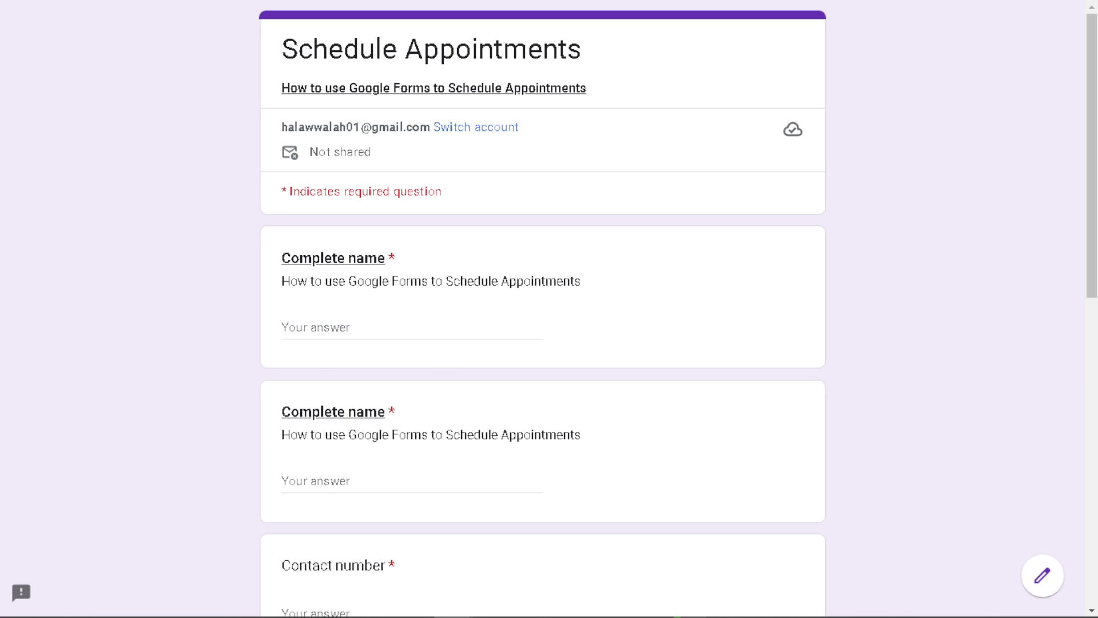
Scroll through the respondent preview, then return to the form editor.
{"action": "scroll", "coordinate": [276, 495], "scroll_direction": "down", "scroll_amount": 10}
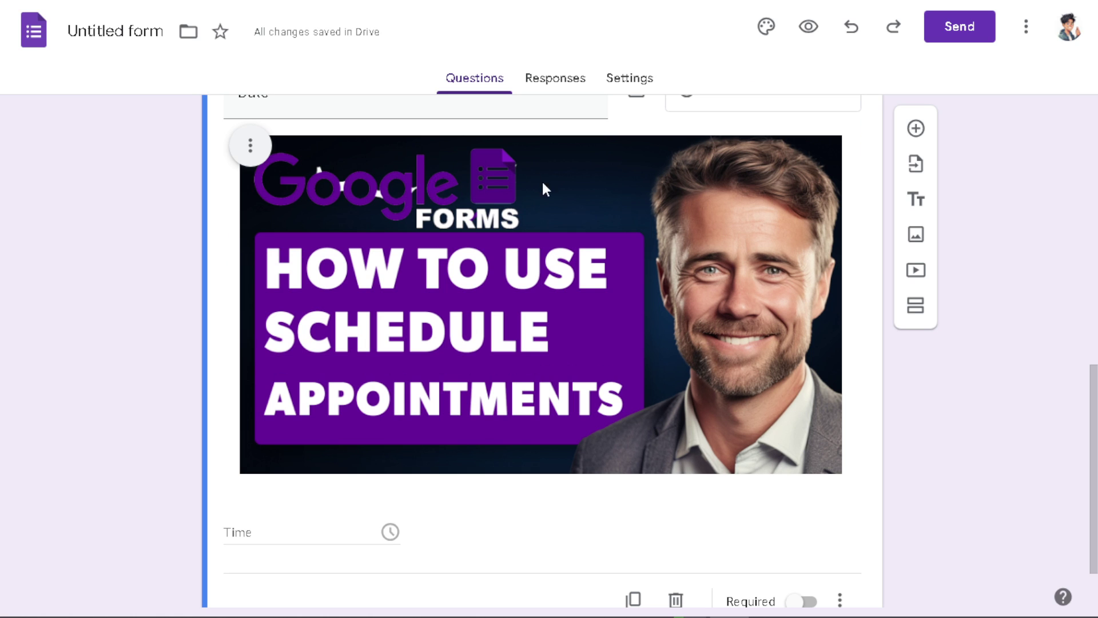
{"action": "left_click", "coordinate": [1026, 34]}
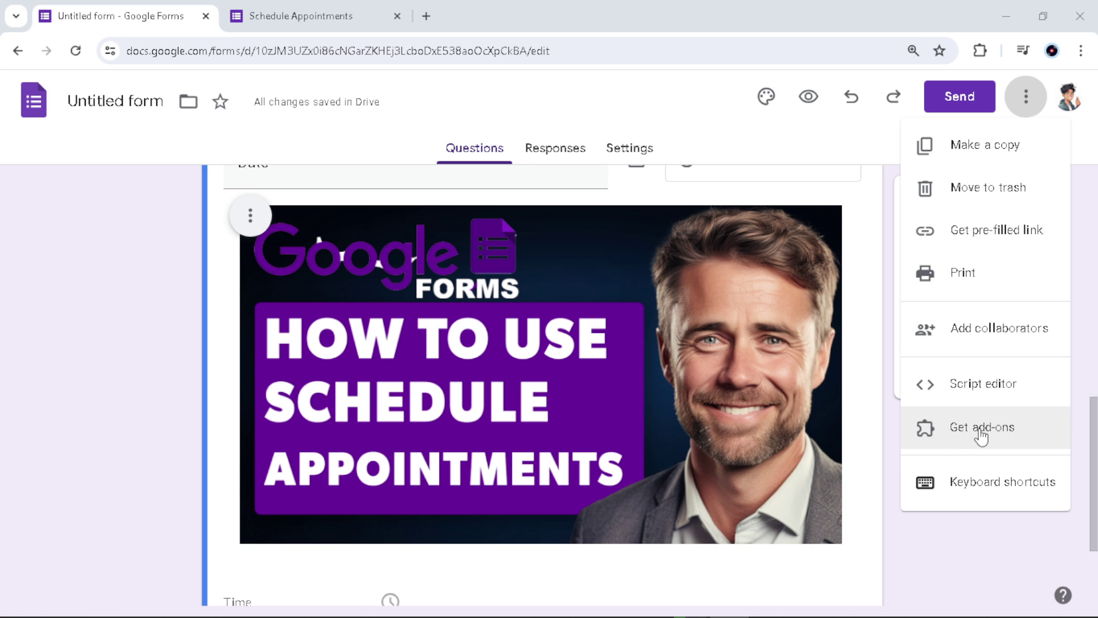
{"action": "left_click", "coordinate": [114, 240]}
{"action": "key", "text": "F11"}
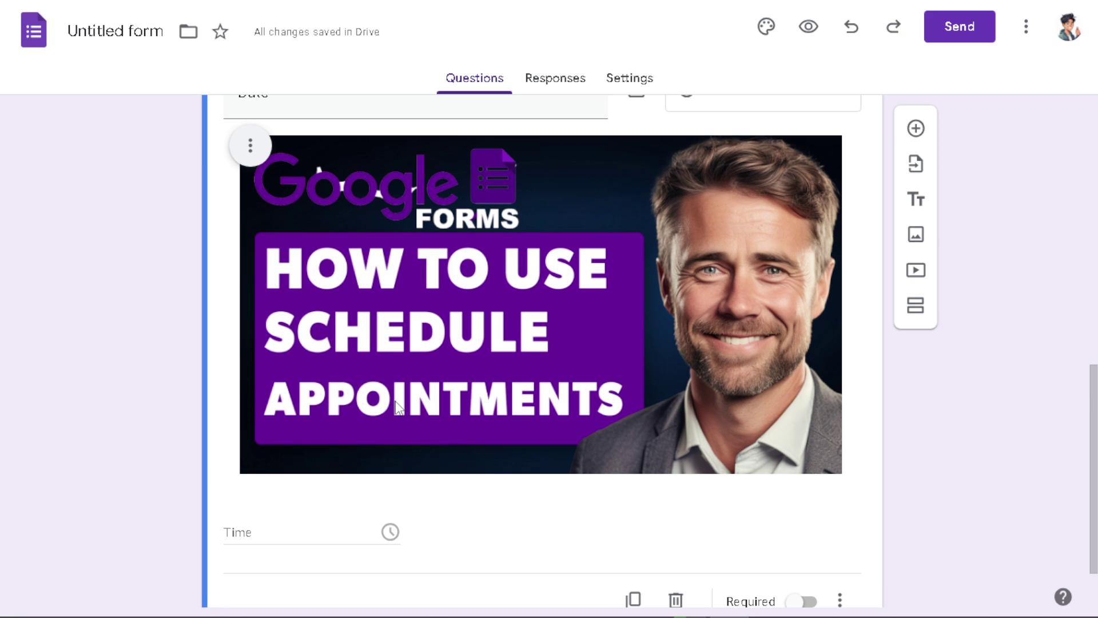
{"action": "scroll", "coordinate": [399, 406], "scroll_direction": "up", "scroll_amount": 3}
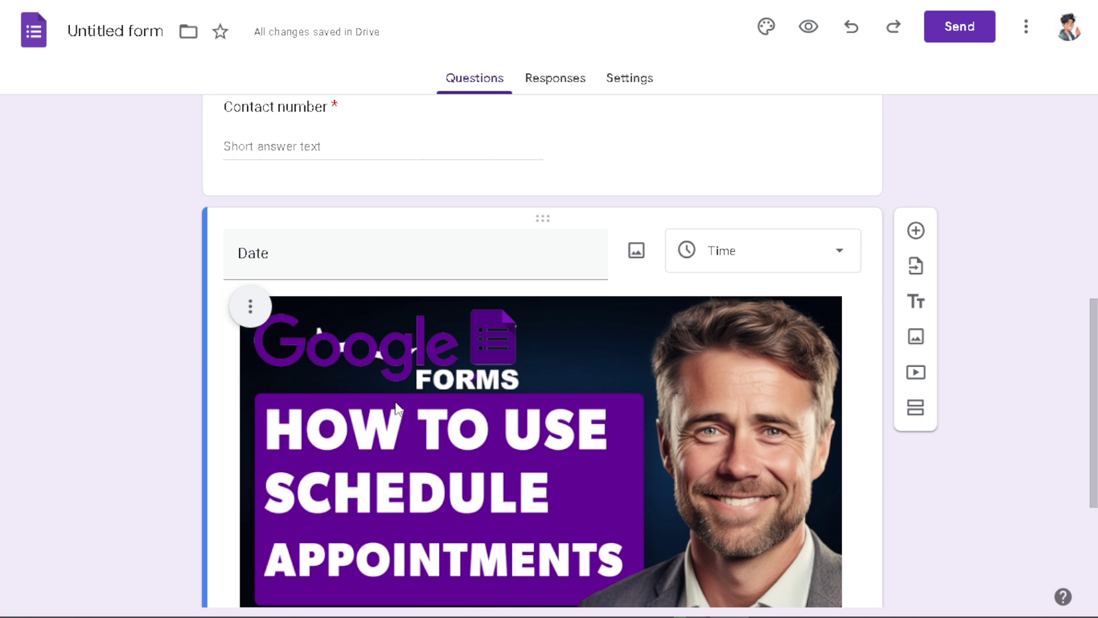
{"action": "scroll", "coordinate": [399, 406], "scroll_direction": "up", "scroll_amount": 3}
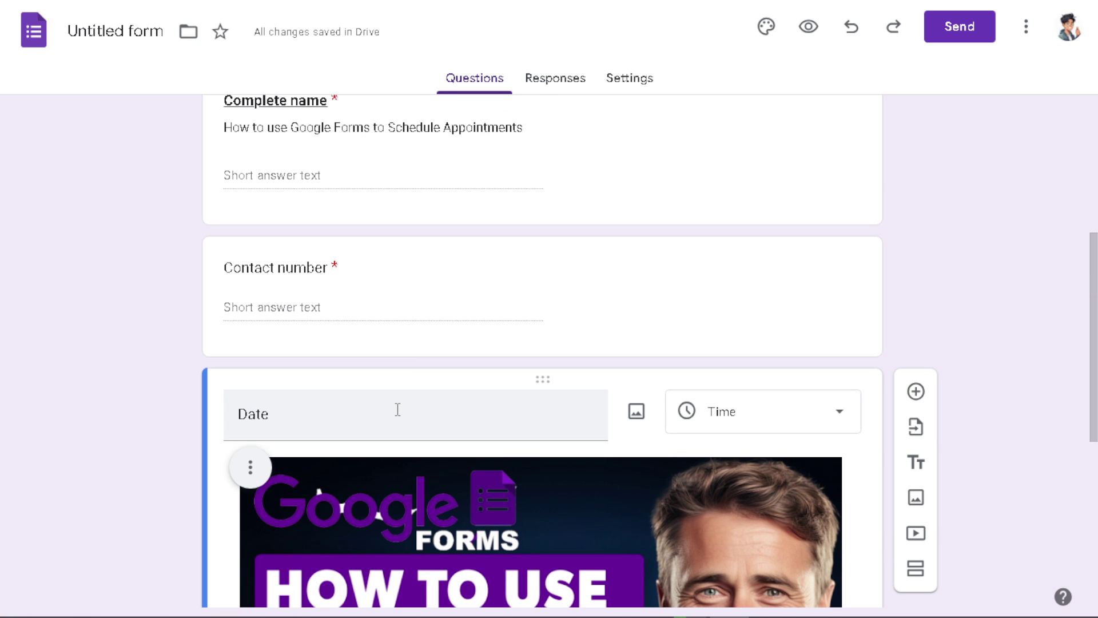
{"action": "scroll", "coordinate": [389, 408], "scroll_direction": "down", "scroll_amount": 5}
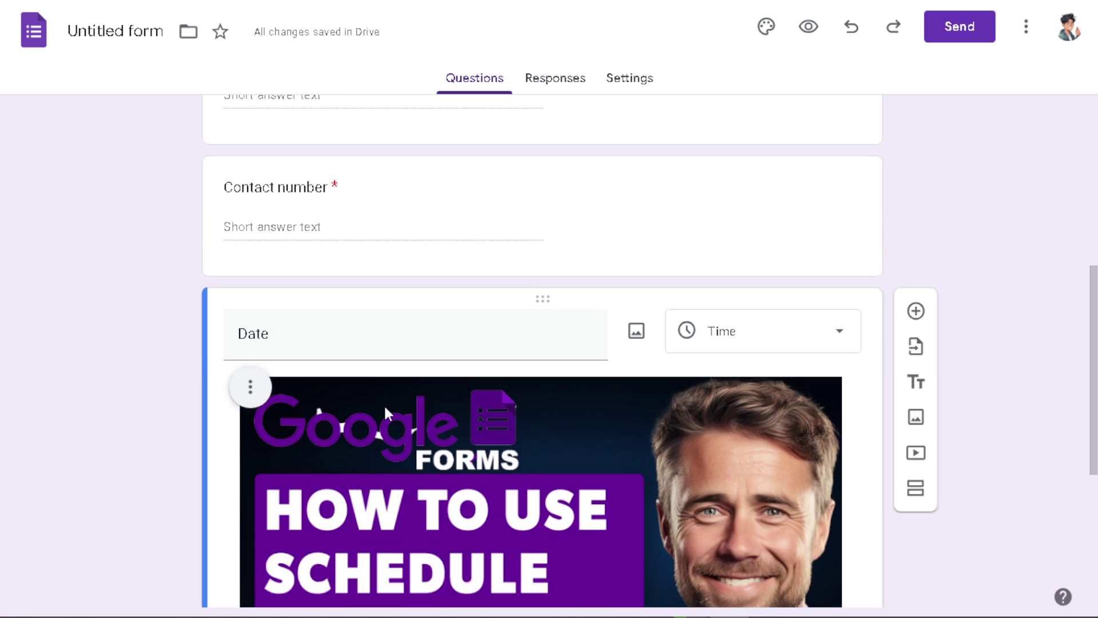
{"action": "scroll", "coordinate": [385, 411], "scroll_direction": "down", "scroll_amount": 3}
{"action": "scroll", "coordinate": [382, 411], "scroll_direction": "up", "scroll_amount": 2}
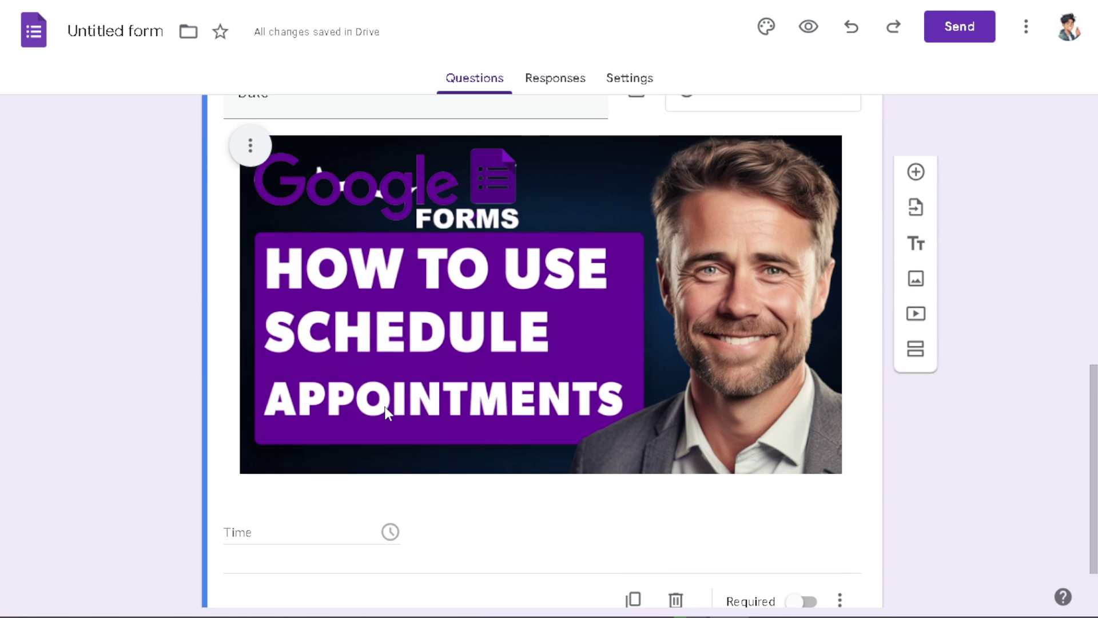